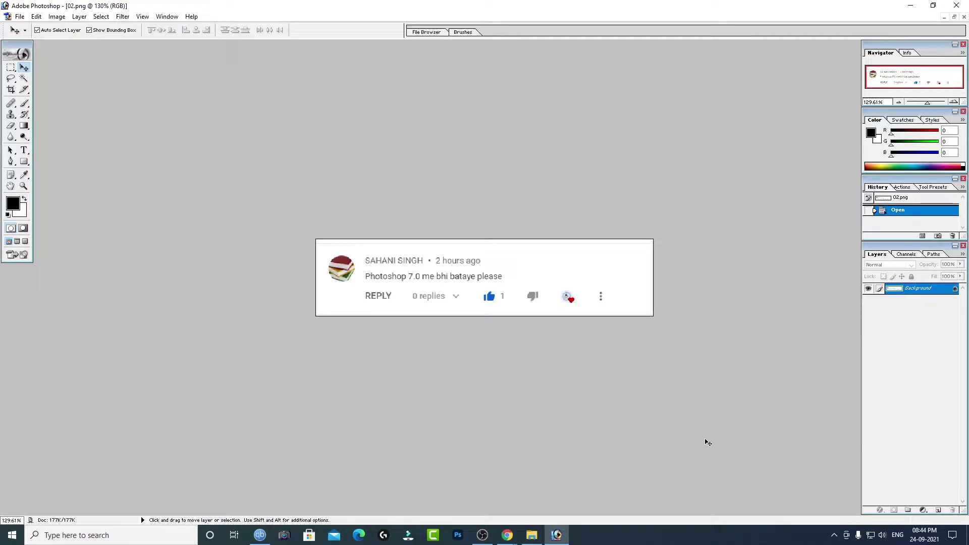
Make the portrait photo 01.jpg the active document instead of 02.png.
{"action": "scroll", "coordinate": [708, 443], "scroll_direction": "up", "scroll_amount": 3}
{"action": "scroll", "coordinate": [708, 443], "scroll_direction": "down", "scroll_amount": 2}
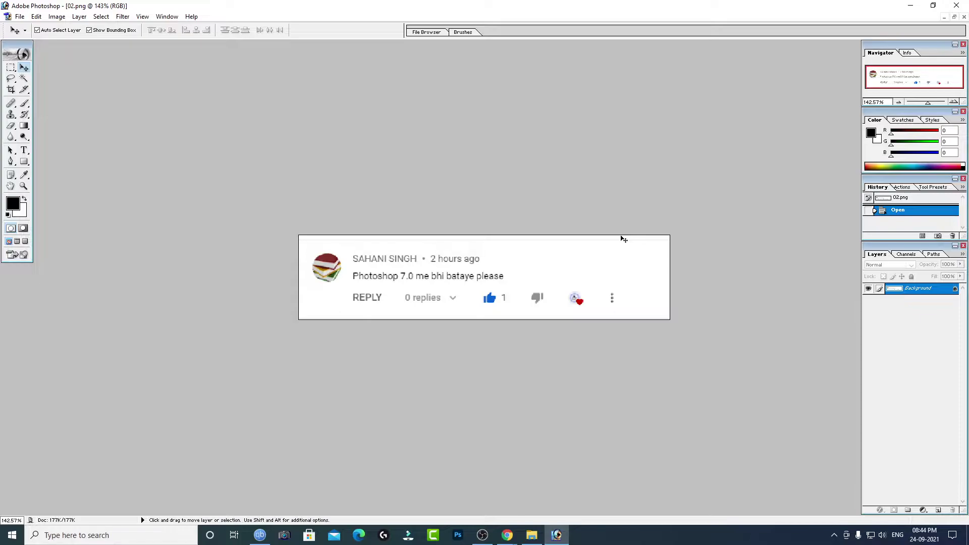
{"action": "key", "text": "ctrl+Tab"}
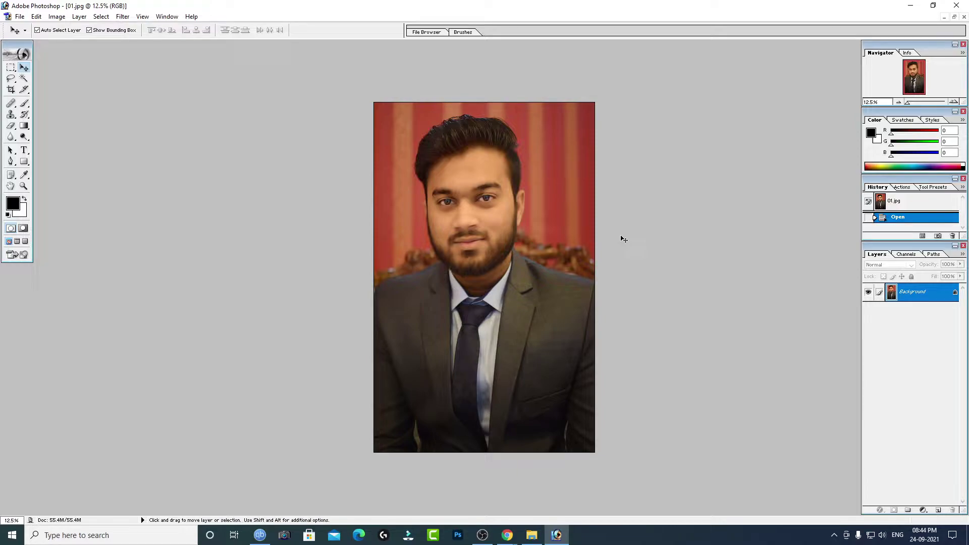
{"action": "key", "text": "ctrl+plus"}
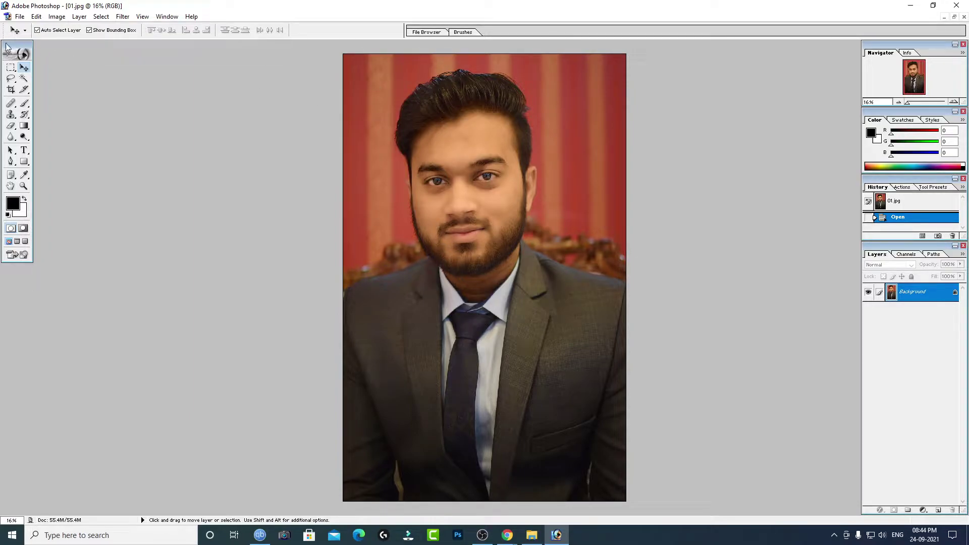
{"action": "left_click_drag", "start_coordinate": [13, 49], "coordinate": [27, 53]}
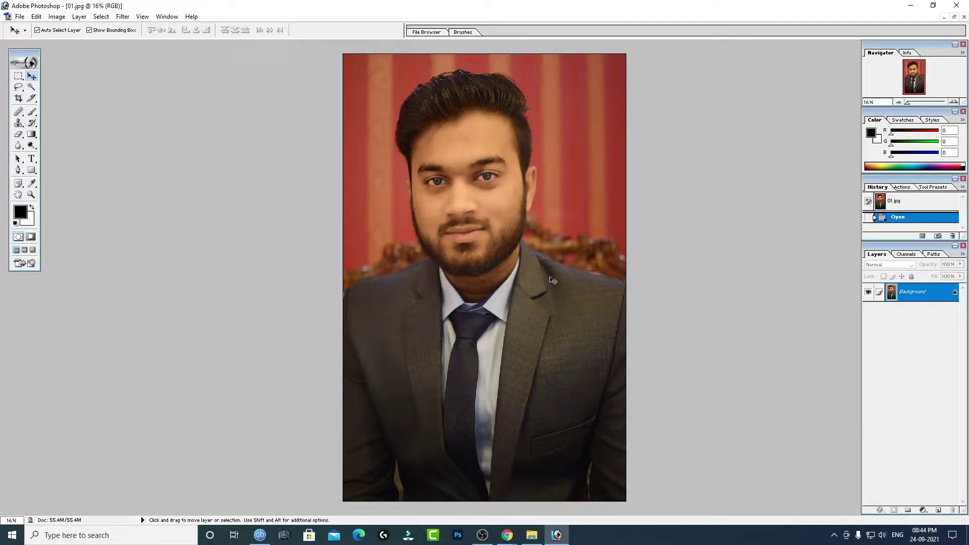
{"action": "scroll", "coordinate": [704, 172], "scroll_direction": "up", "scroll_amount": 1}
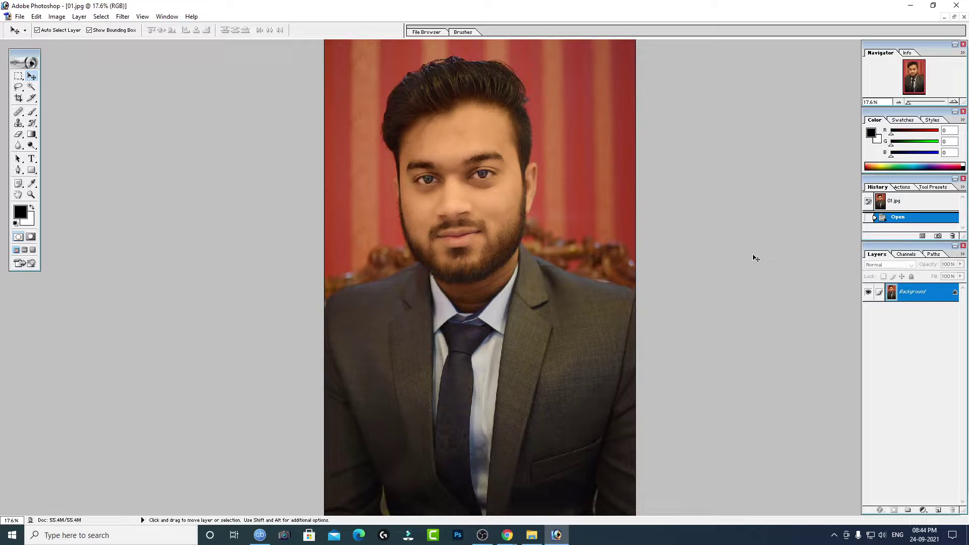
{"action": "scroll", "coordinate": [509, 250], "scroll_direction": "up", "scroll_amount": 1}
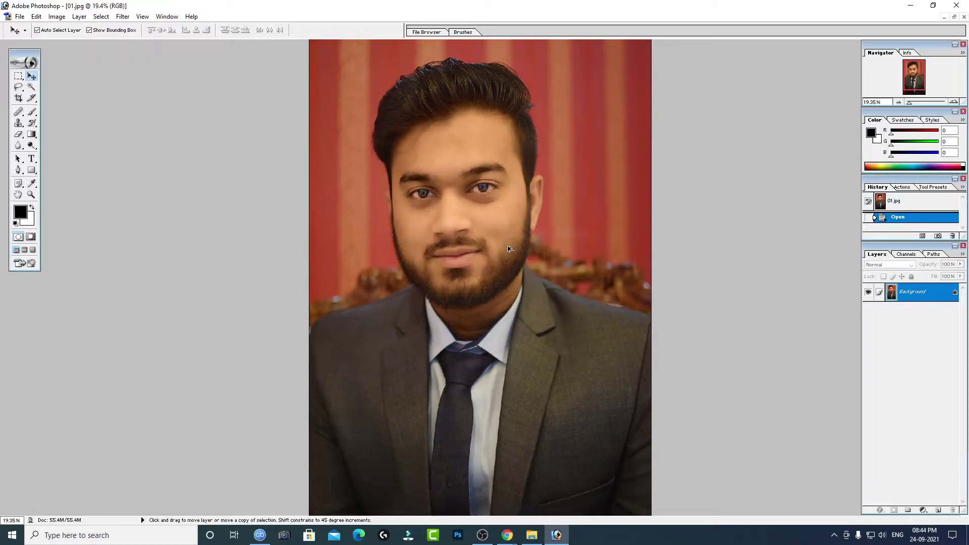
{"action": "scroll", "coordinate": [509, 250], "scroll_direction": "down", "scroll_amount": 2}
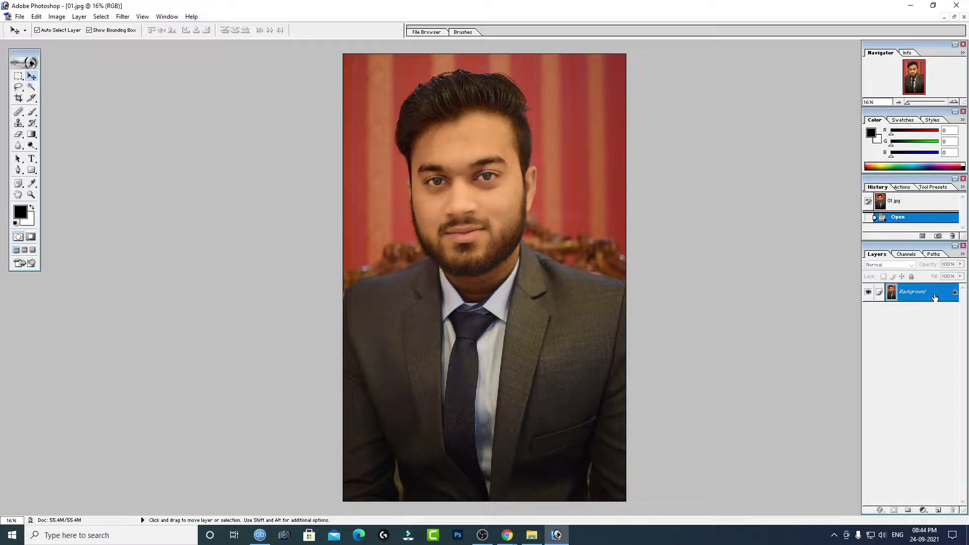
Close the Navigator/Info, Color, History and Layers palettes.
{"action": "right_click", "coordinate": [935, 297]}
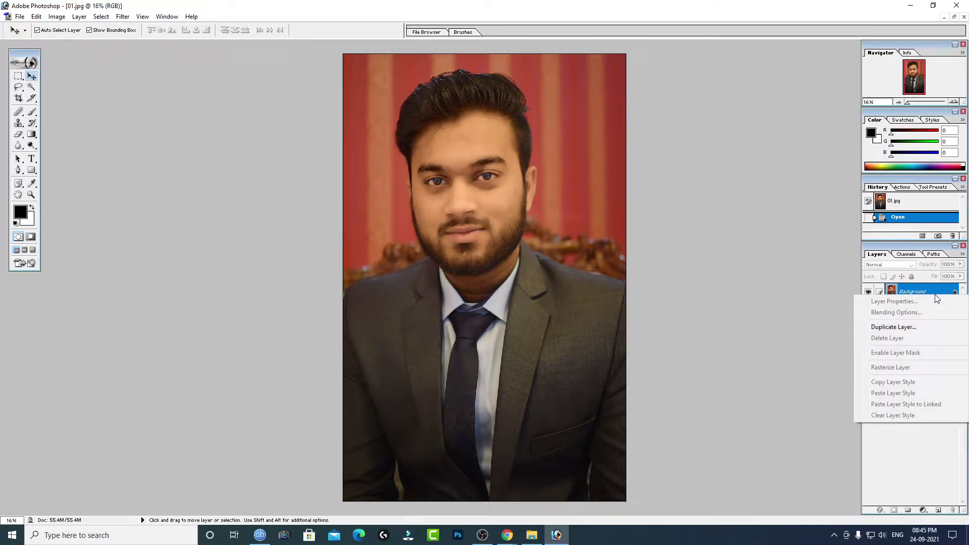
{"action": "left_click", "coordinate": [912, 437]}
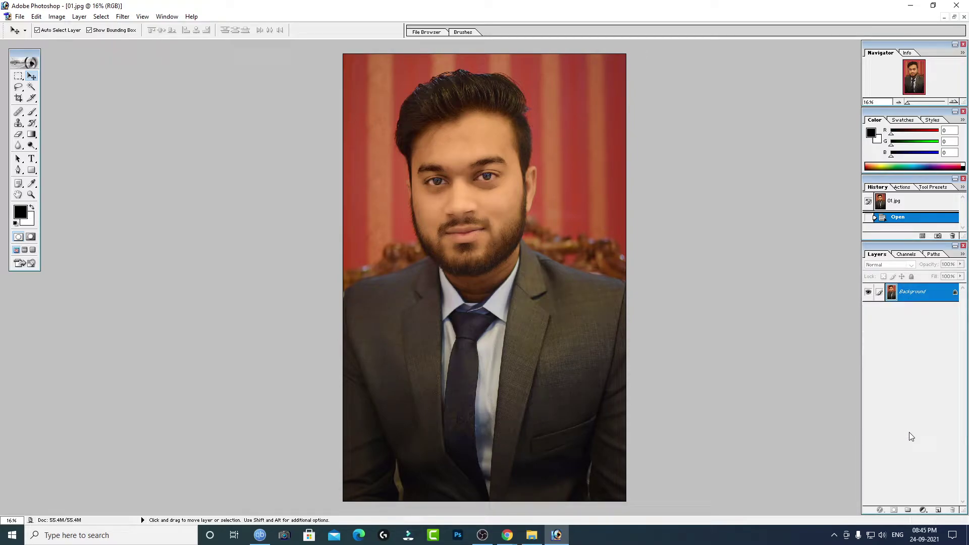
{"action": "right_click", "coordinate": [930, 298]}
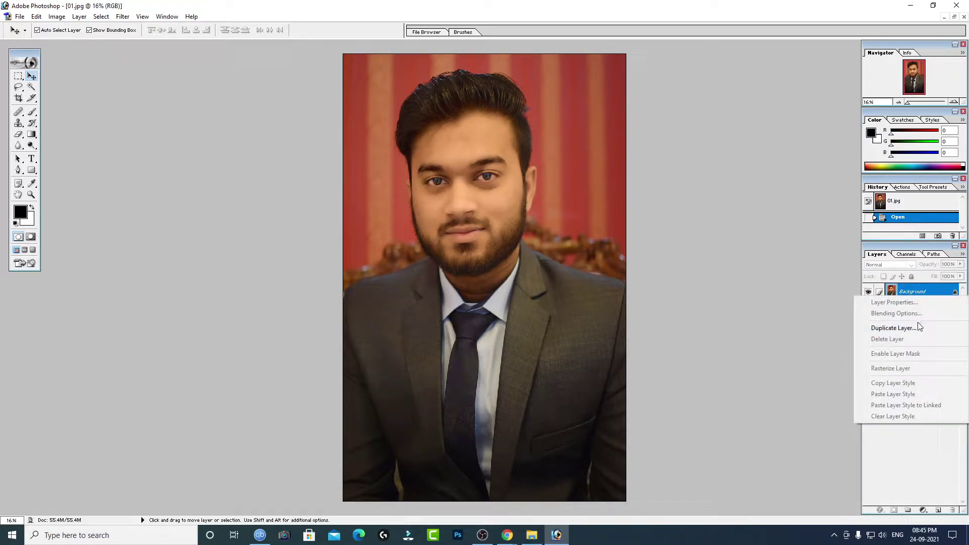
{"action": "left_click", "coordinate": [940, 432]}
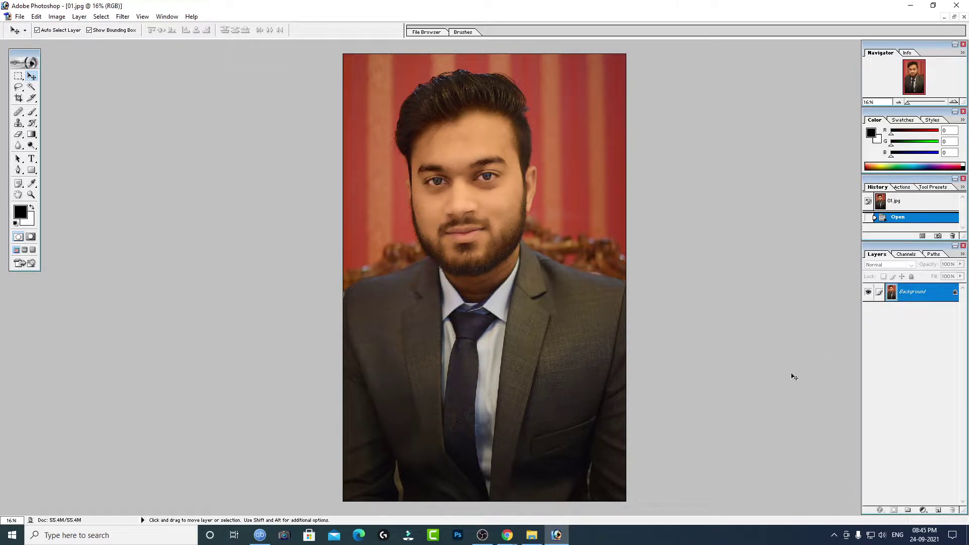
{"action": "left_click", "coordinate": [964, 45]}
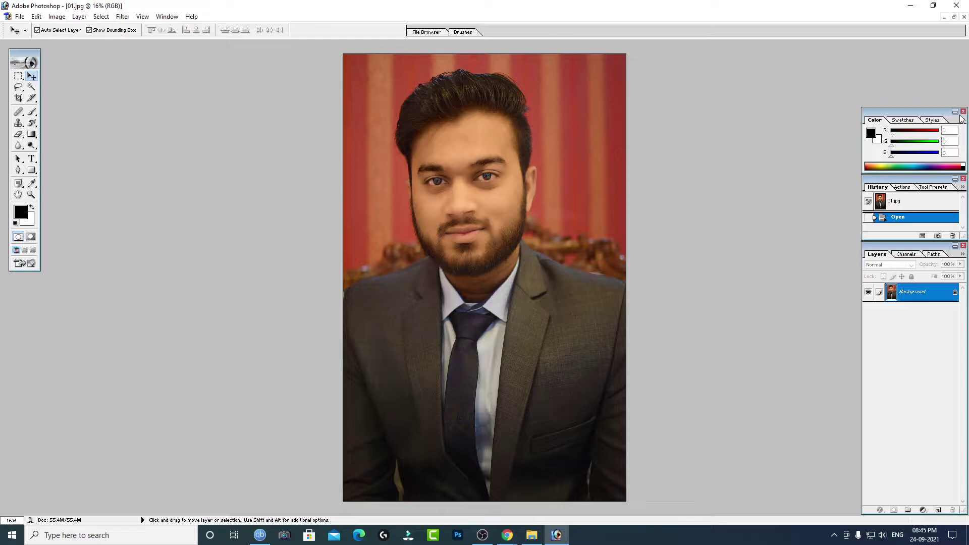
{"action": "left_click", "coordinate": [964, 111]}
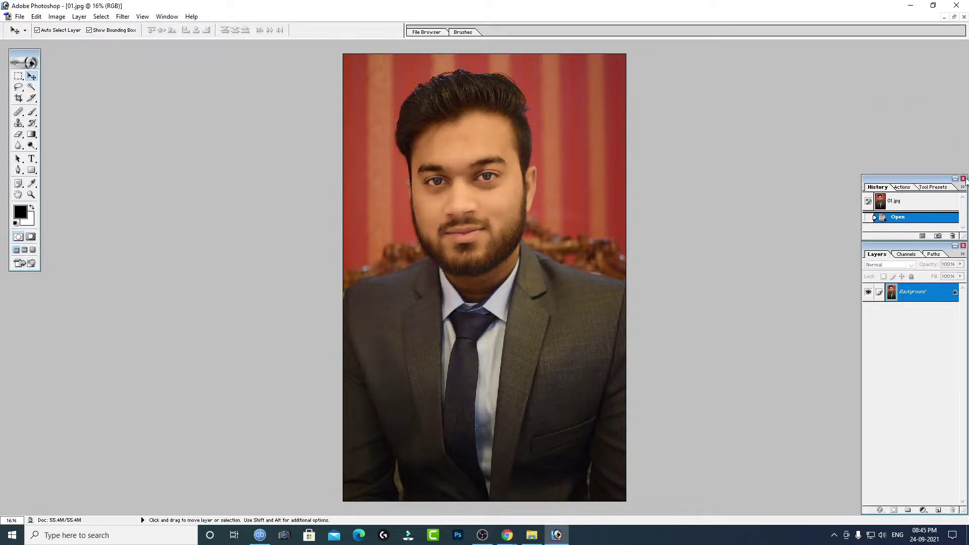
{"action": "left_click", "coordinate": [964, 179]}
{"action": "left_click", "coordinate": [964, 246]}
Reset all palettes to their default locations with Window > Workspace > Reset Palette Locations.
{"action": "left_click", "coordinate": [166, 17]}
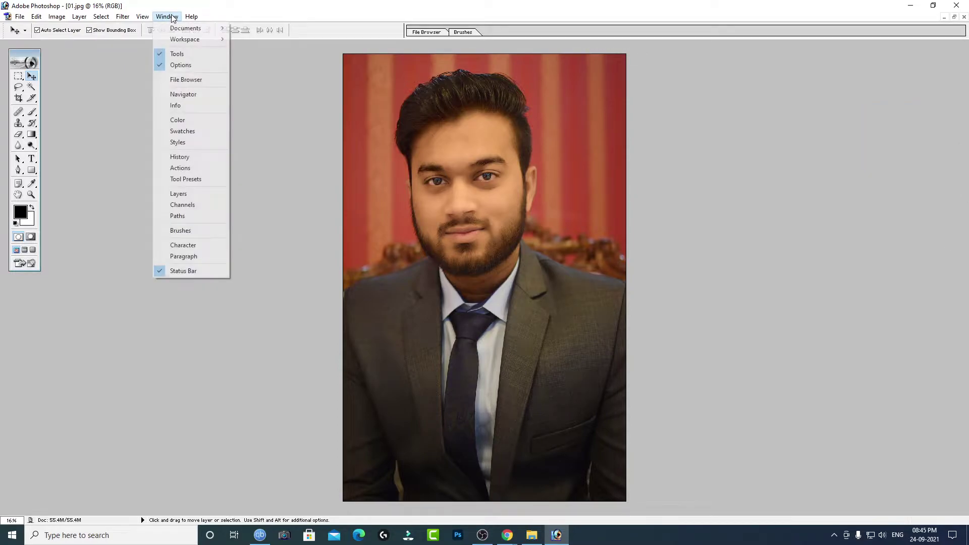
{"action": "left_click", "coordinate": [304, 216]}
{"action": "left_click_drag", "start_coordinate": [24, 52], "coordinate": [254, 166]}
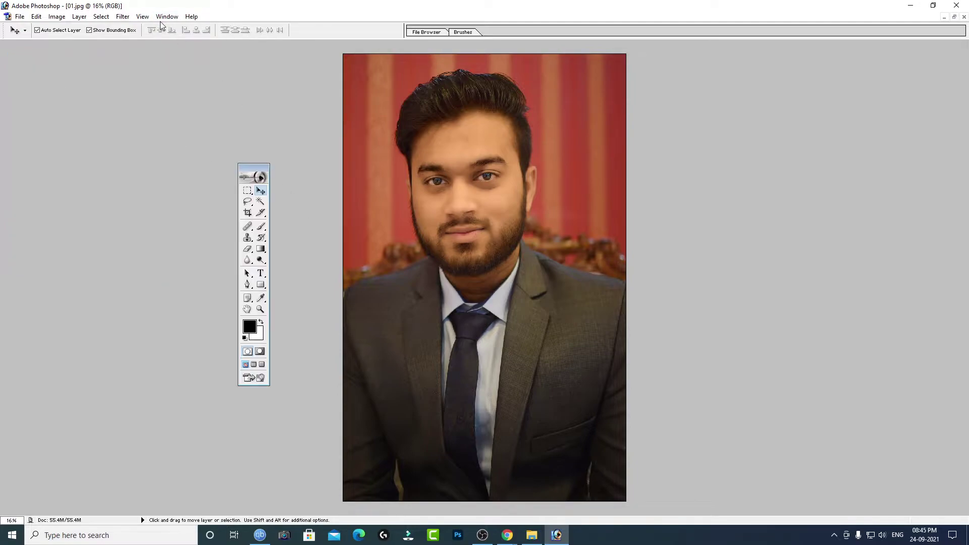
{"action": "left_click", "coordinate": [167, 16]}
{"action": "mouse_move", "coordinate": [185, 40]}
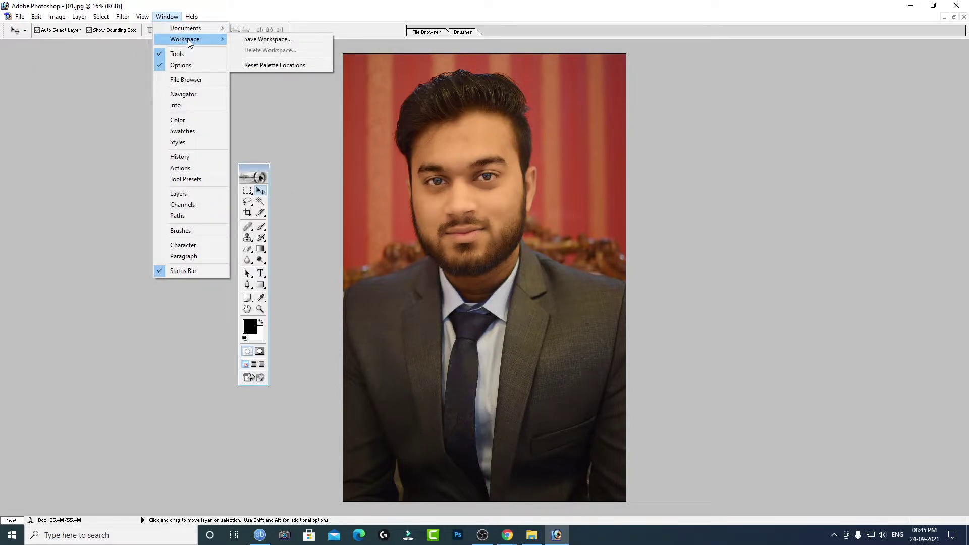
{"action": "left_click", "coordinate": [276, 65]}
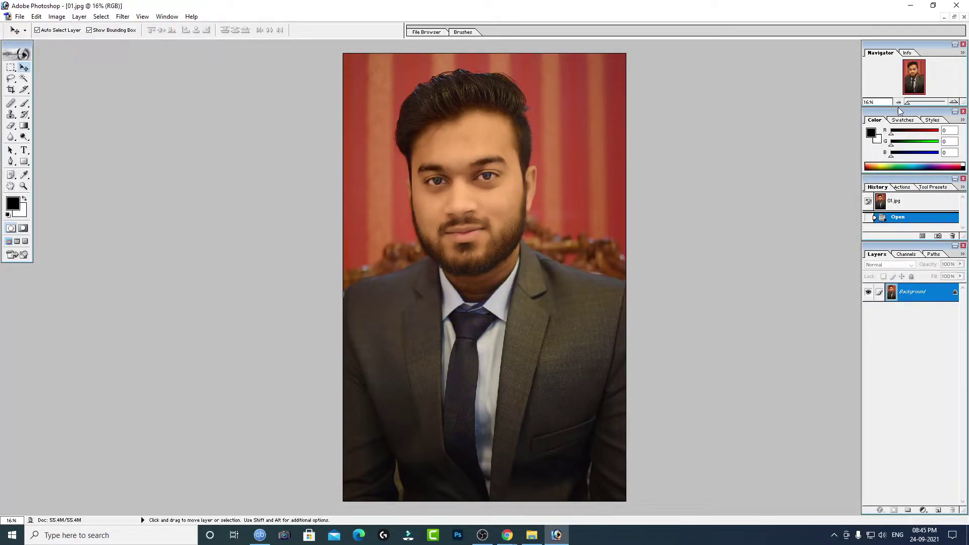
Toggle the Move tool's Auto Select Layer and Show Bounding Box options.
{"action": "left_click", "coordinate": [99, 30]}
{"action": "left_click", "coordinate": [59, 30]}
{"action": "left_click", "coordinate": [115, 30]}
{"action": "left_click", "coordinate": [63, 33]}
{"action": "key", "text": "ctrl+0"}
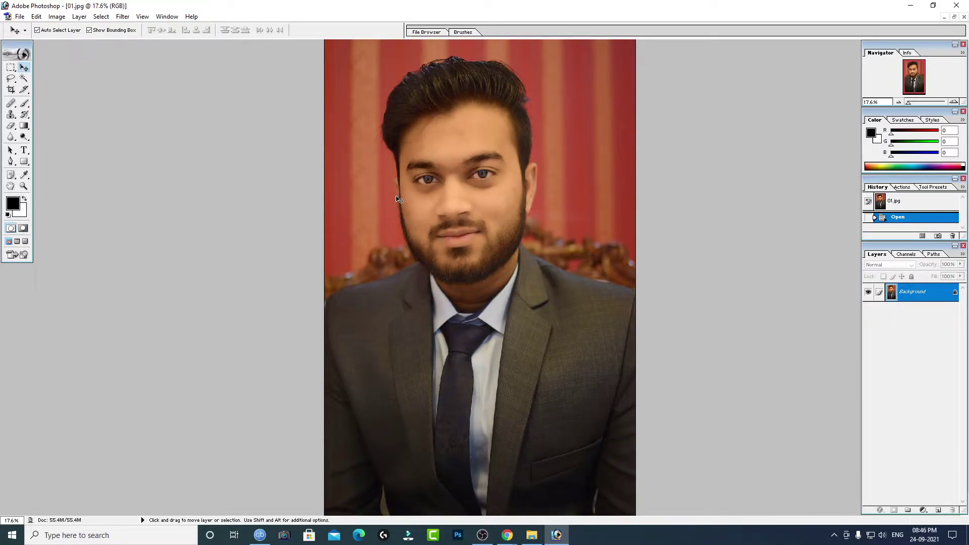
{"action": "right_click", "coordinate": [514, 168]}
{"action": "left_click", "coordinate": [536, 175]}
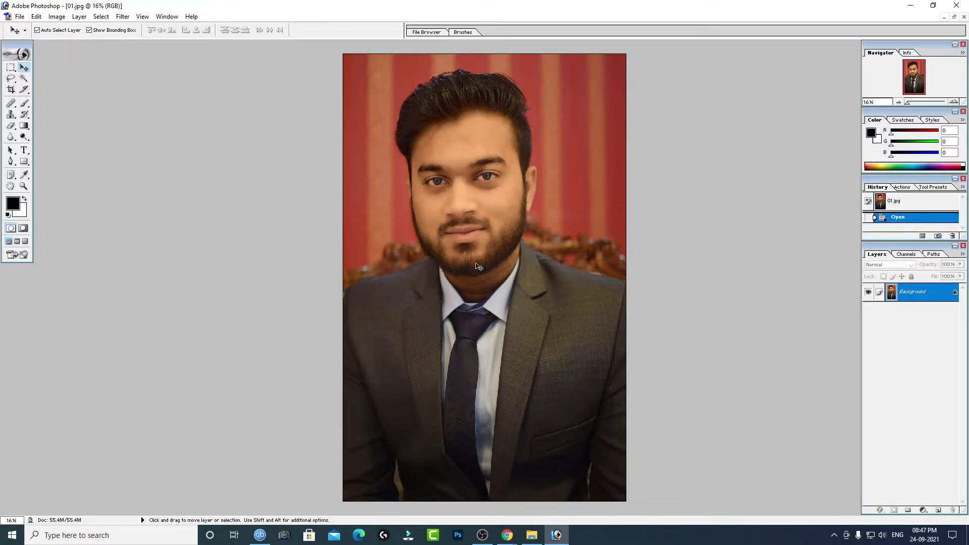
Duplicate the Background layer as a layer named 00000 and fit the photo on screen.
{"action": "key", "text": "ctrl+0"}
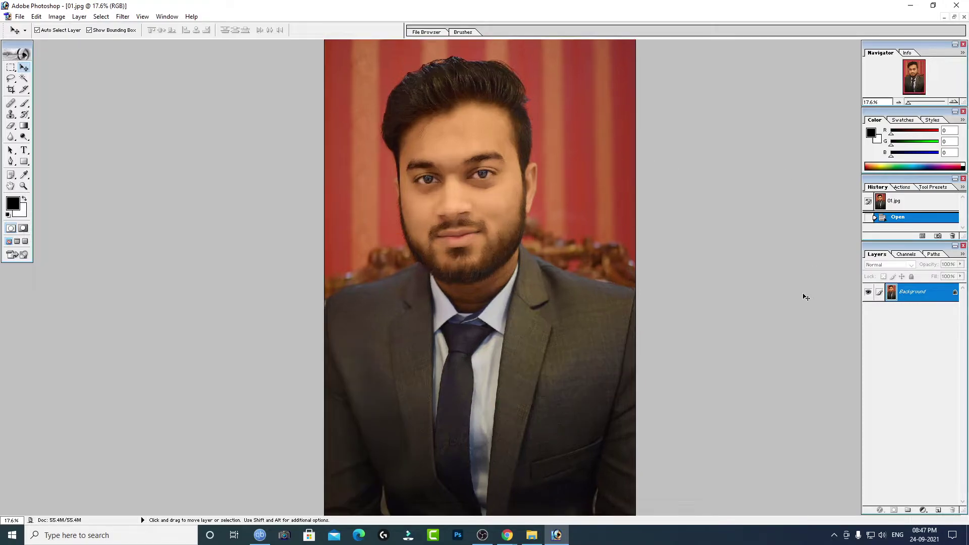
{"action": "right_click", "coordinate": [937, 298]}
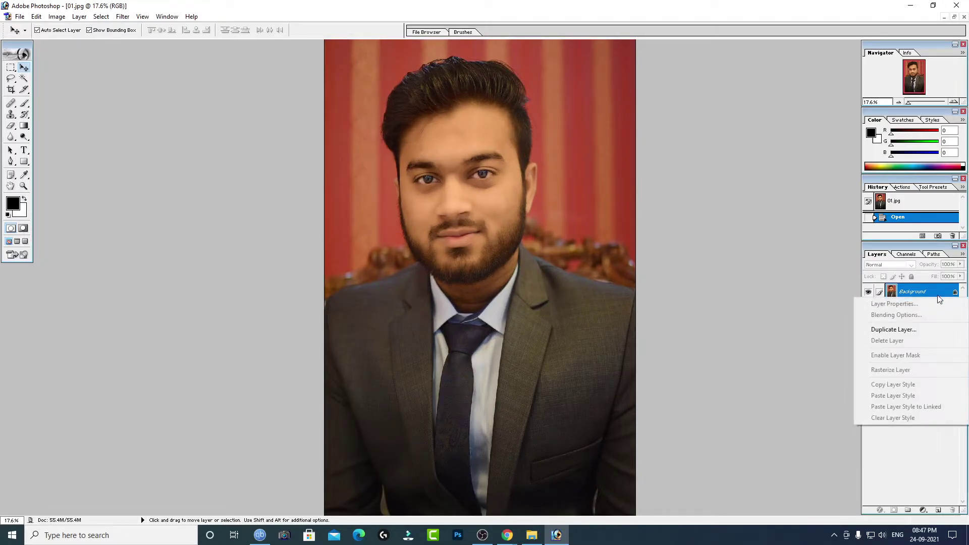
{"action": "left_click", "coordinate": [915, 331]}
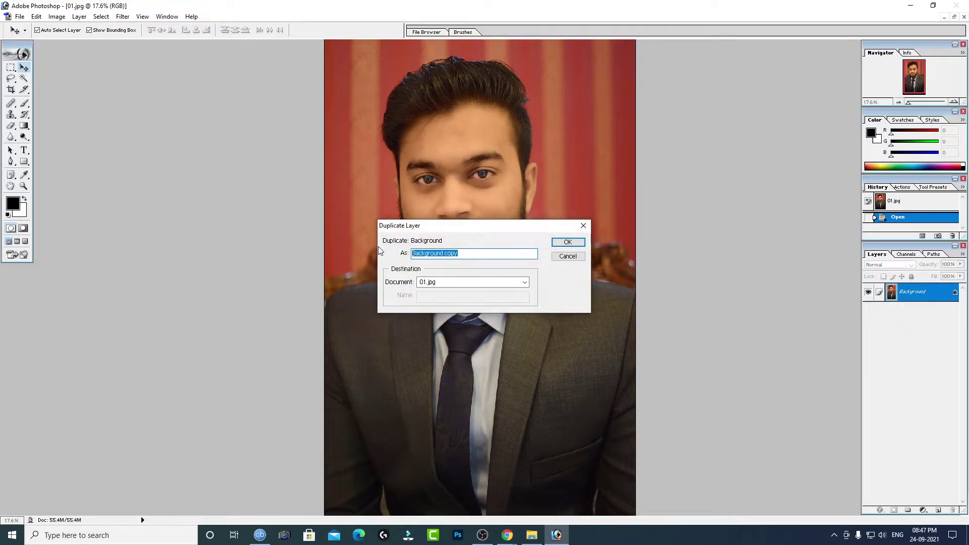
{"action": "type", "text": "01"}
{"action": "type", "text": "00000"}
{"action": "key", "text": "Return"}
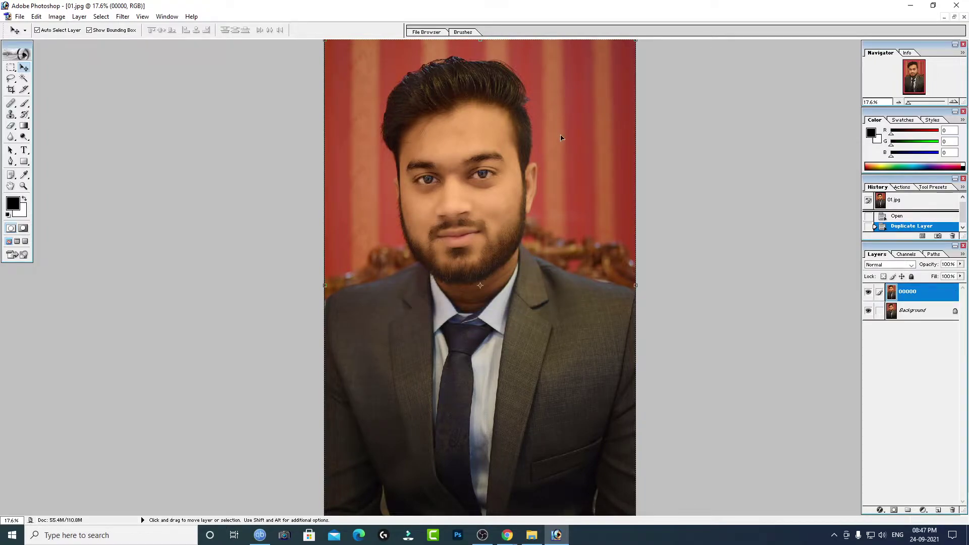
{"action": "right_click", "coordinate": [409, 101]}
{"action": "left_click", "coordinate": [435, 107]}
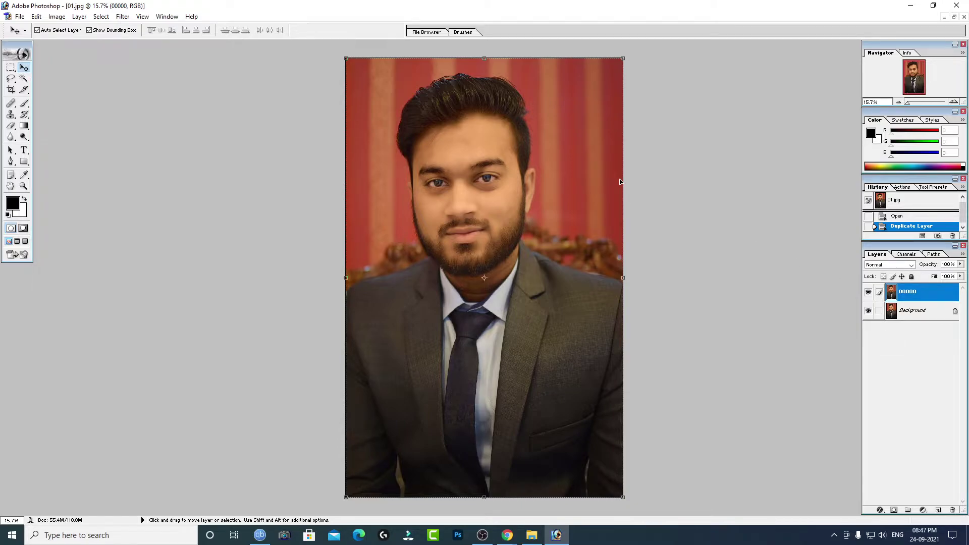
Apply Auto Color to layer 00000 and compare it against the original by toggling visibility.
{"action": "left_click", "coordinate": [57, 16]}
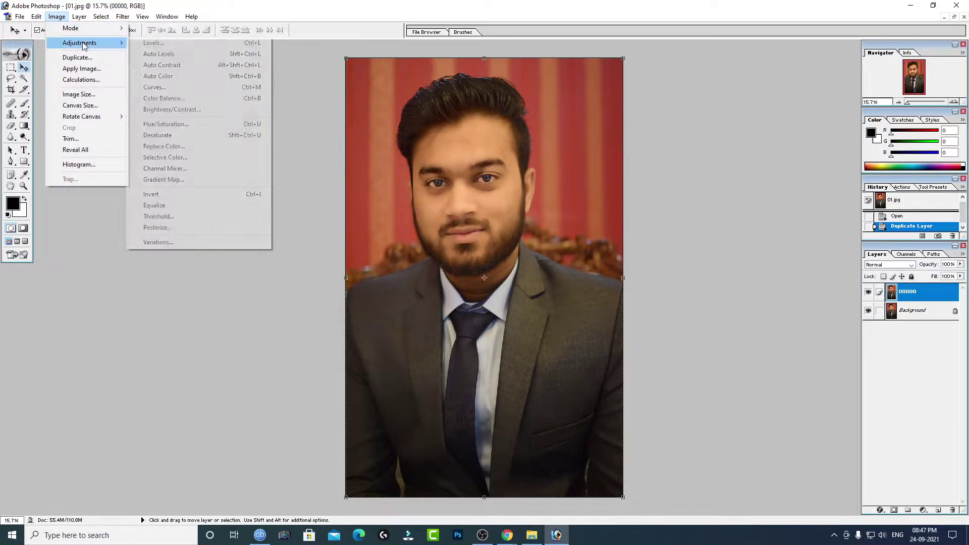
{"action": "mouse_move", "coordinate": [80, 42]}
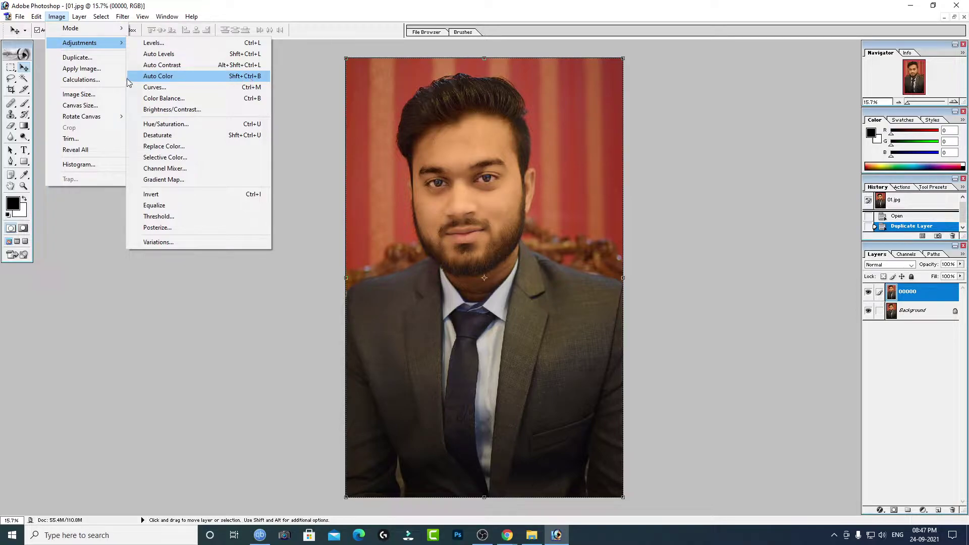
{"action": "left_click", "coordinate": [194, 77]}
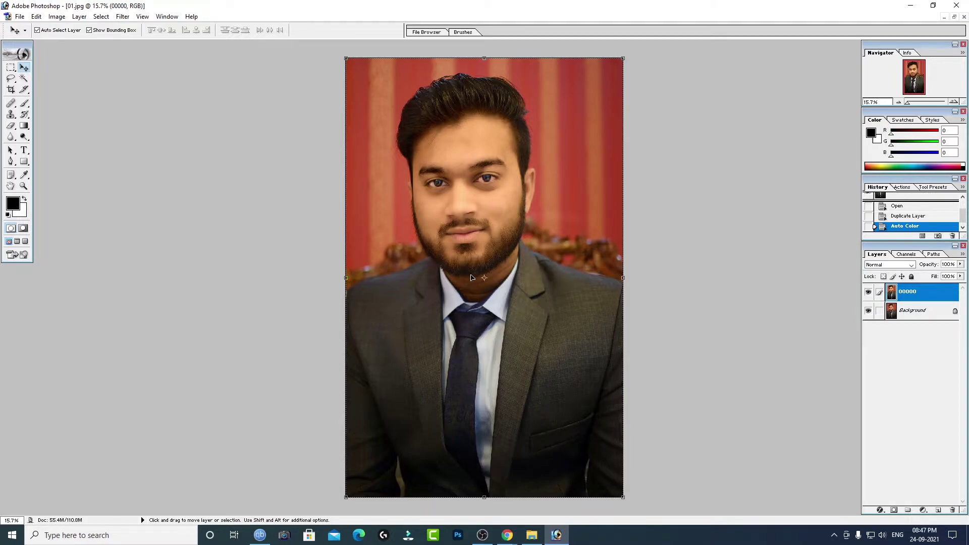
{"action": "left_click", "coordinate": [869, 292]}
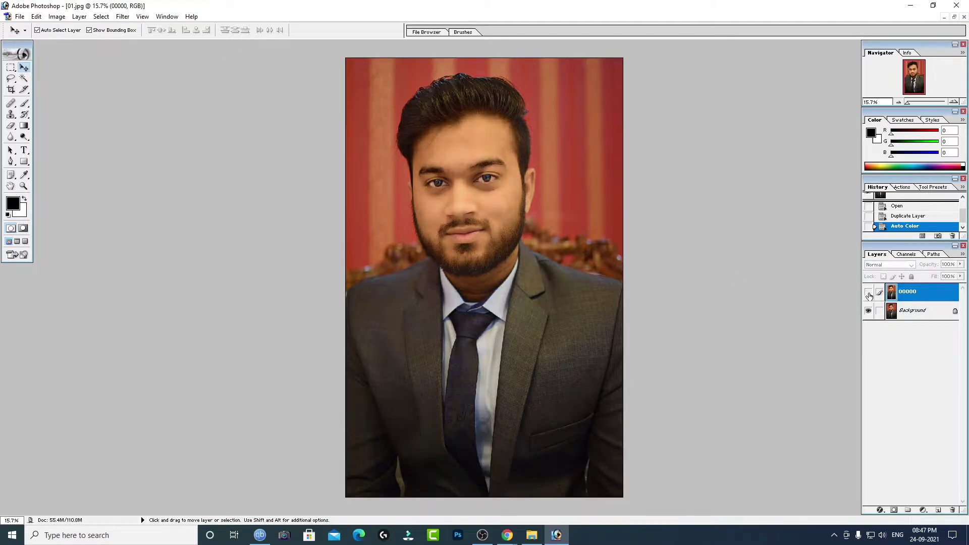
{"action": "left_click", "coordinate": [869, 292]}
{"action": "left_click", "coordinate": [868, 293]}
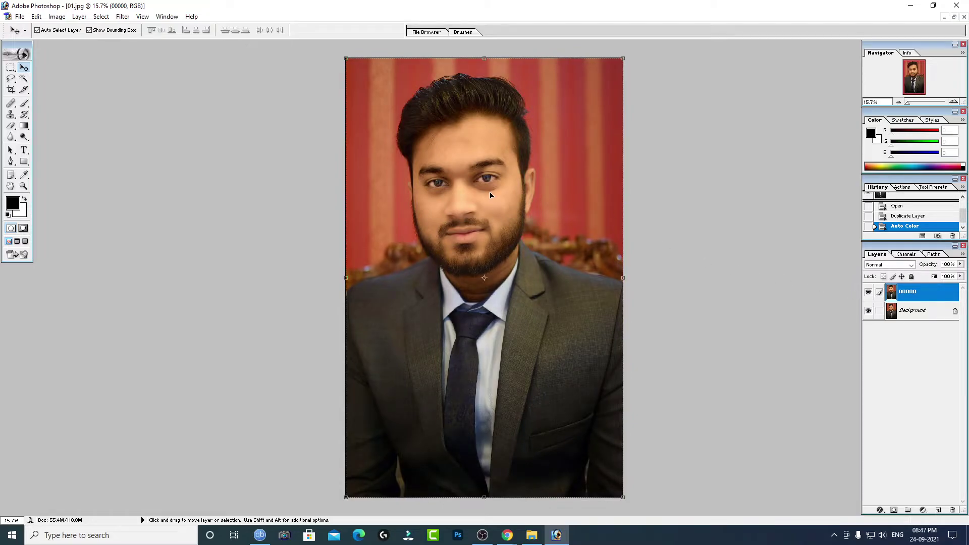
Apply a Brightness/Contrast adjustment to layer 00000.
{"action": "left_click", "coordinate": [57, 16]}
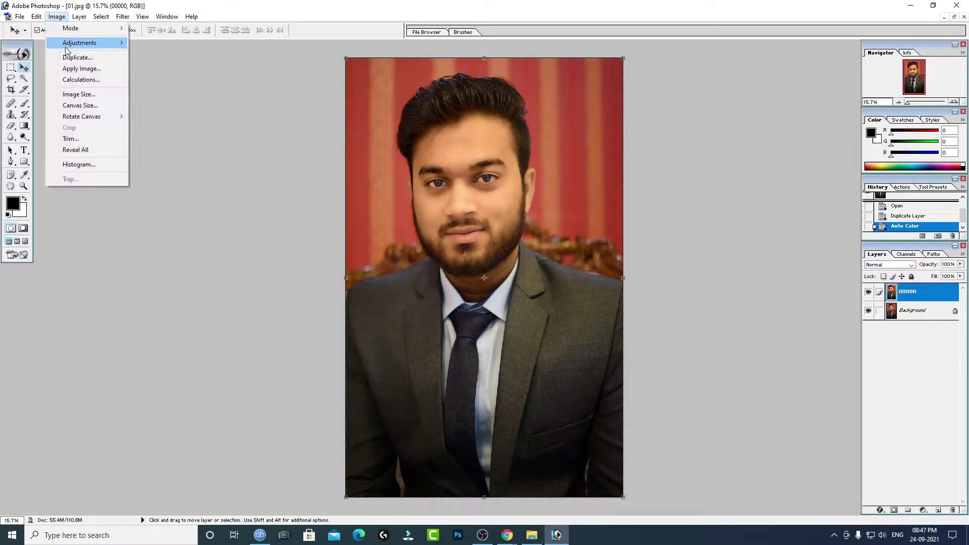
{"action": "left_click", "coordinate": [172, 109]}
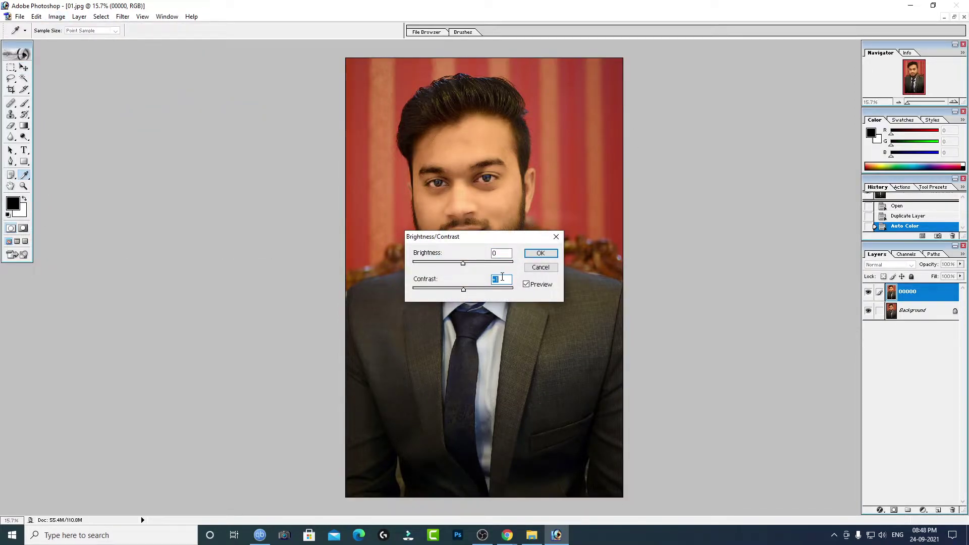
{"action": "left_click", "coordinate": [539, 253]}
{"action": "key", "text": "v"}
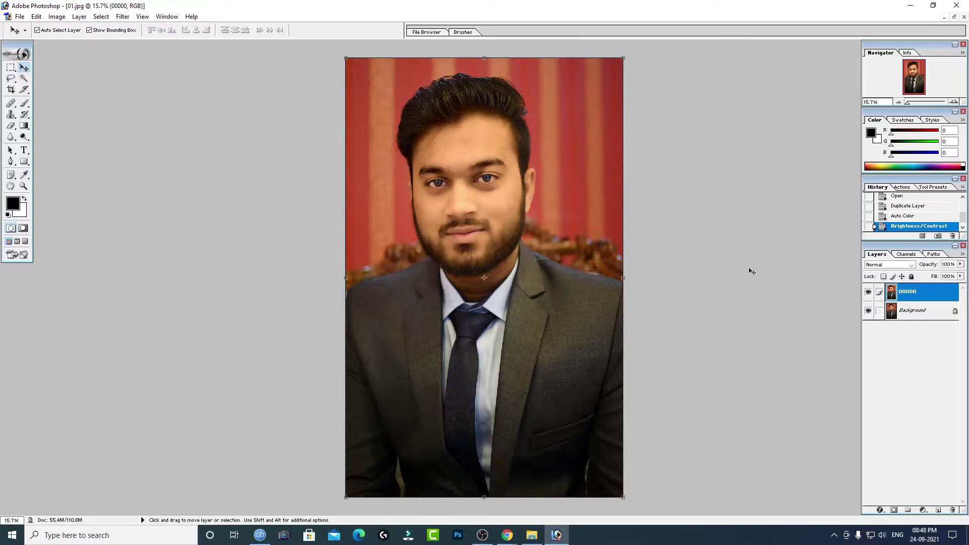
{"action": "left_click", "coordinate": [56, 16]}
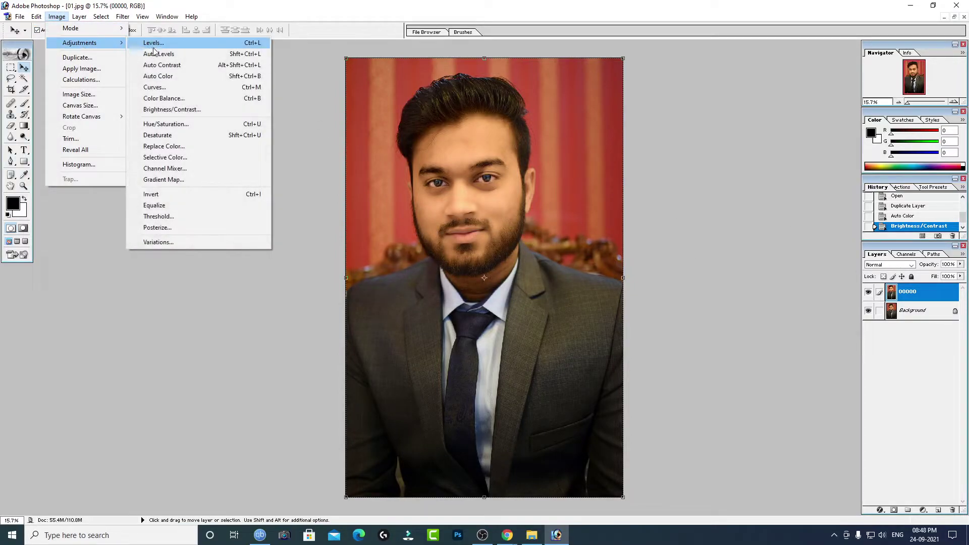
Set Levels input values to 10, 1.09 and 255 on layer 00000.
{"action": "left_click", "coordinate": [153, 42]}
{"action": "left_click_drag", "start_coordinate": [667, 113], "coordinate": [727, 48]}
{"action": "left_click_drag", "start_coordinate": [756, 137], "coordinate": [751, 136]}
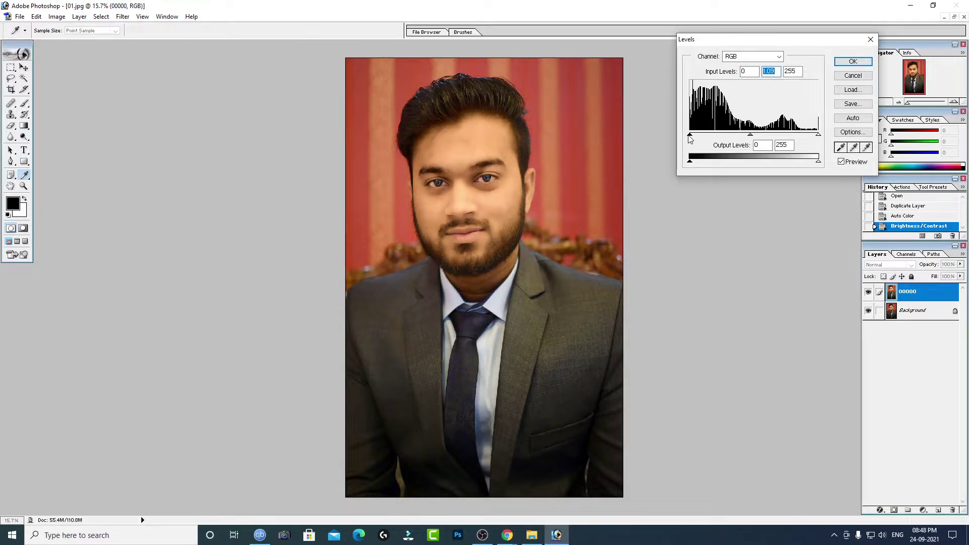
{"action": "left_click", "coordinate": [689, 136]}
{"action": "key", "text": "Up"}
{"action": "key", "text": "Up"}
{"action": "key", "text": "Up"}
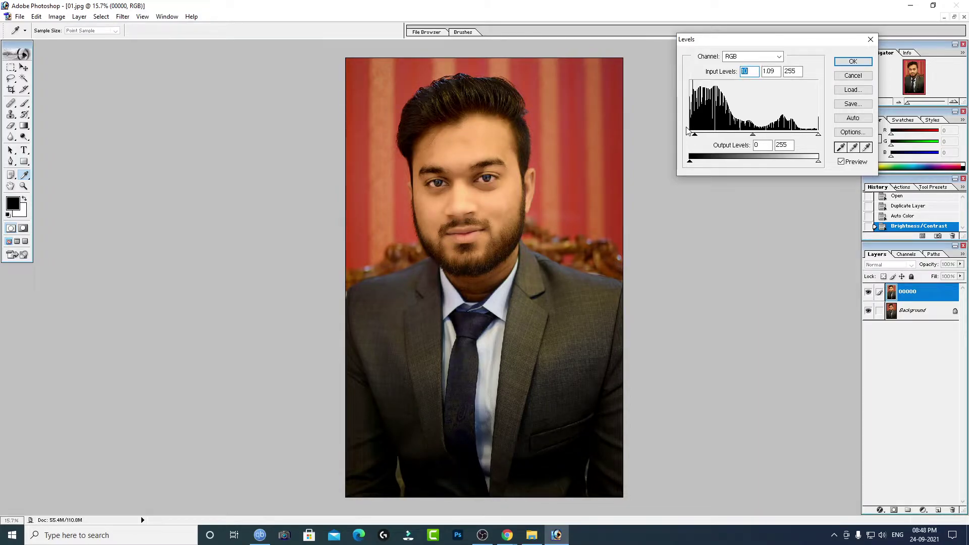
{"action": "key", "text": "Return"}
{"action": "key", "text": "v"}
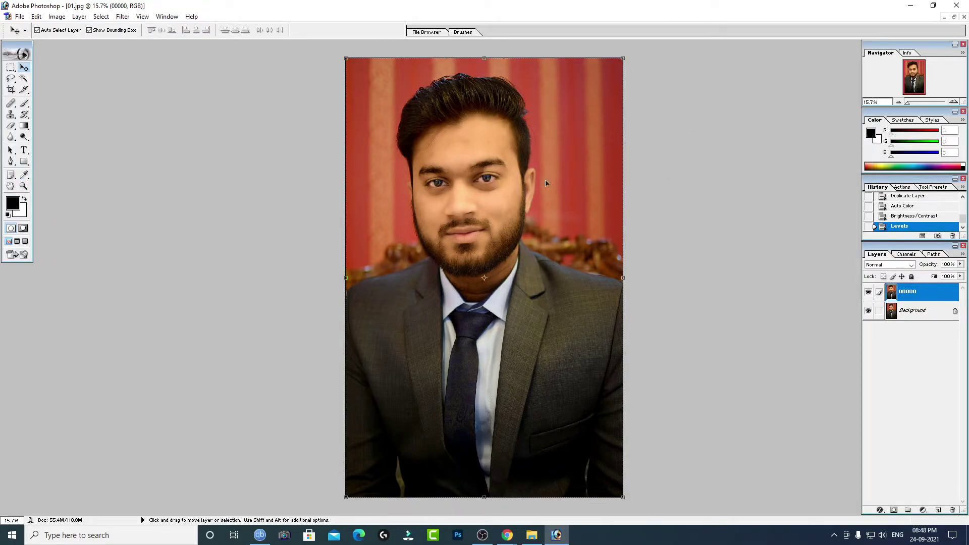
{"action": "left_click", "coordinate": [56, 16]}
{"action": "mouse_move", "coordinate": [79, 43]}
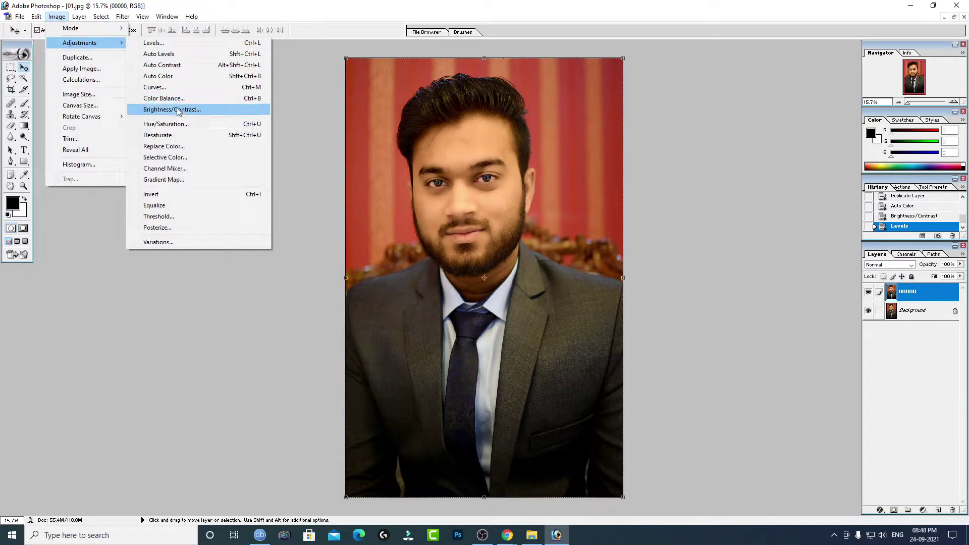
Shift the midtone magenta–green Color Balance slider to -2.
{"action": "left_click", "coordinate": [174, 99]}
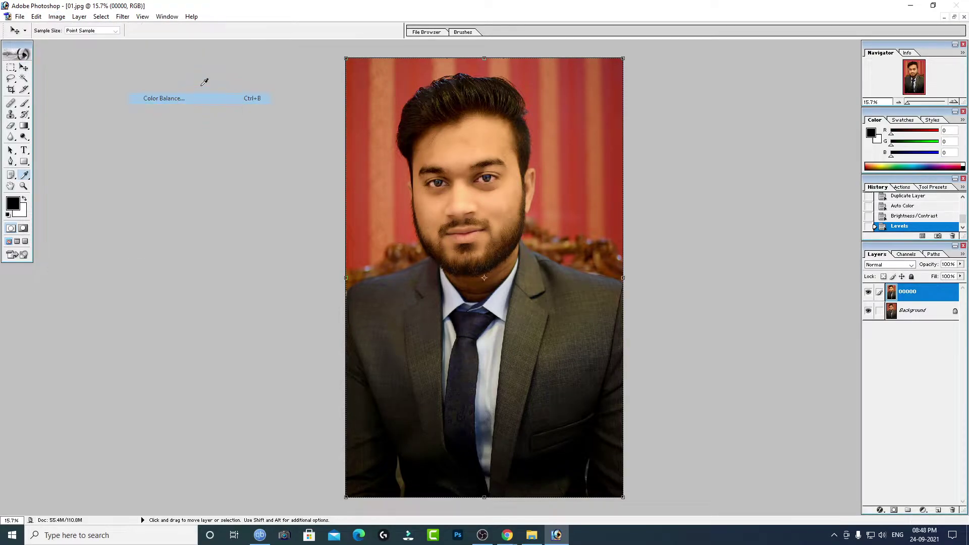
{"action": "mouse_move", "coordinate": [702, 185]}
{"action": "left_mouse_down"}
{"action": "mouse_move", "coordinate": [712, 185]}
{"action": "mouse_move", "coordinate": [701, 199]}
{"action": "mouse_move", "coordinate": [707, 214]}
{"action": "left_mouse_up"}
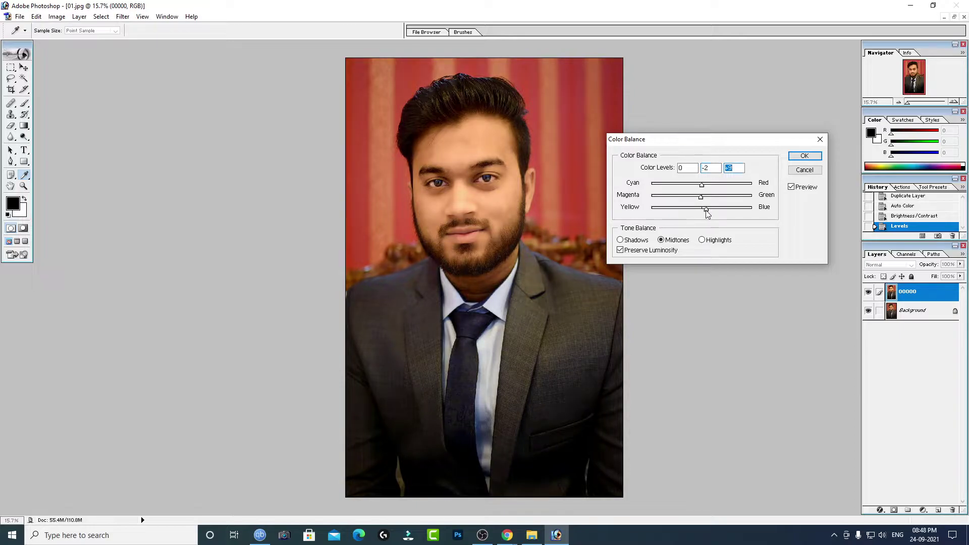
{"action": "left_click", "coordinate": [803, 156]}
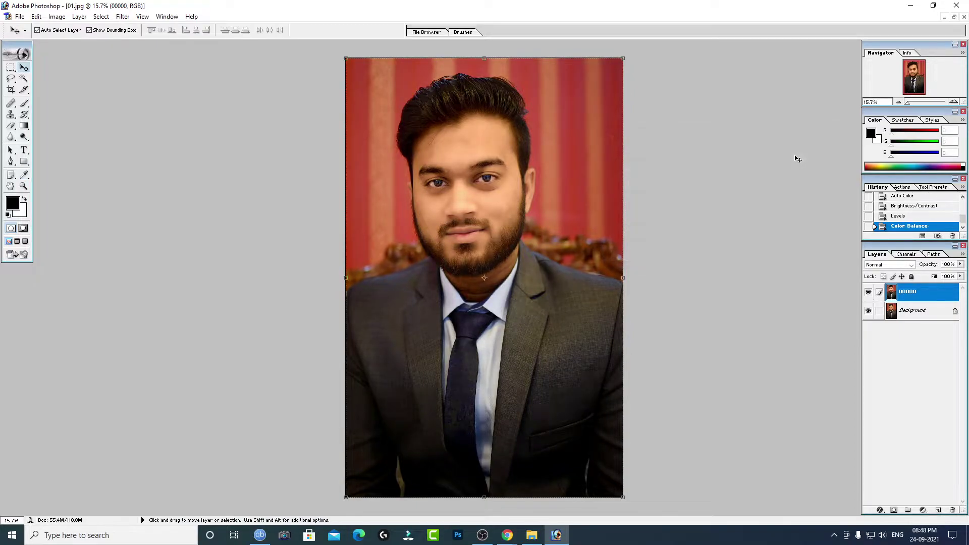
{"action": "left_click", "coordinate": [56, 16]}
{"action": "mouse_move", "coordinate": [79, 42]}
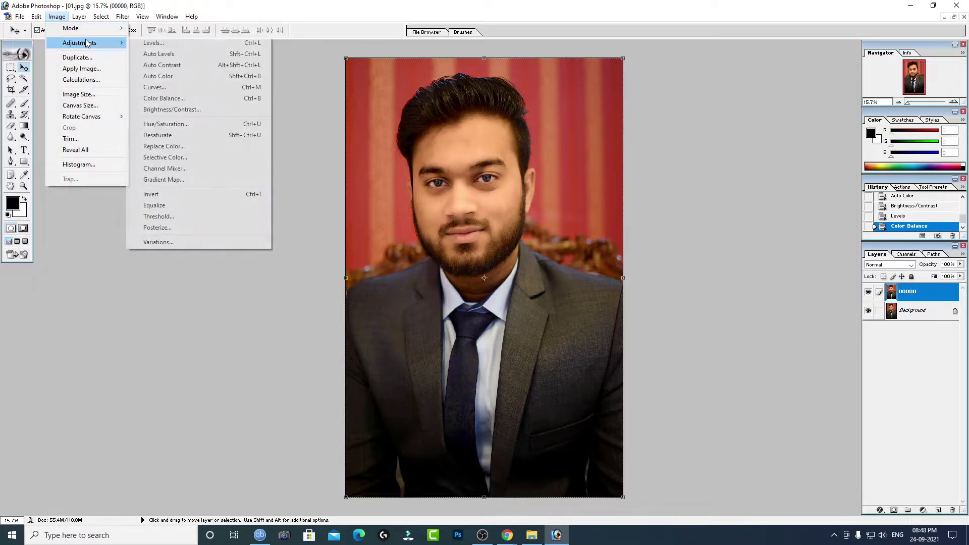
{"action": "left_click", "coordinate": [174, 87]}
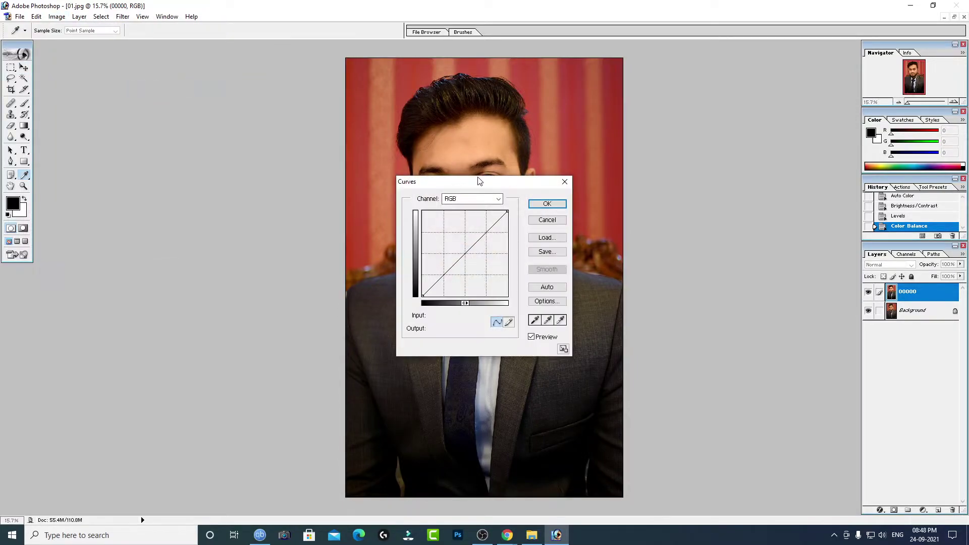
Raise the RGB curve's midpoint from input 152 to output 155.
{"action": "left_click_drag", "start_coordinate": [483, 181], "coordinate": [713, 96]}
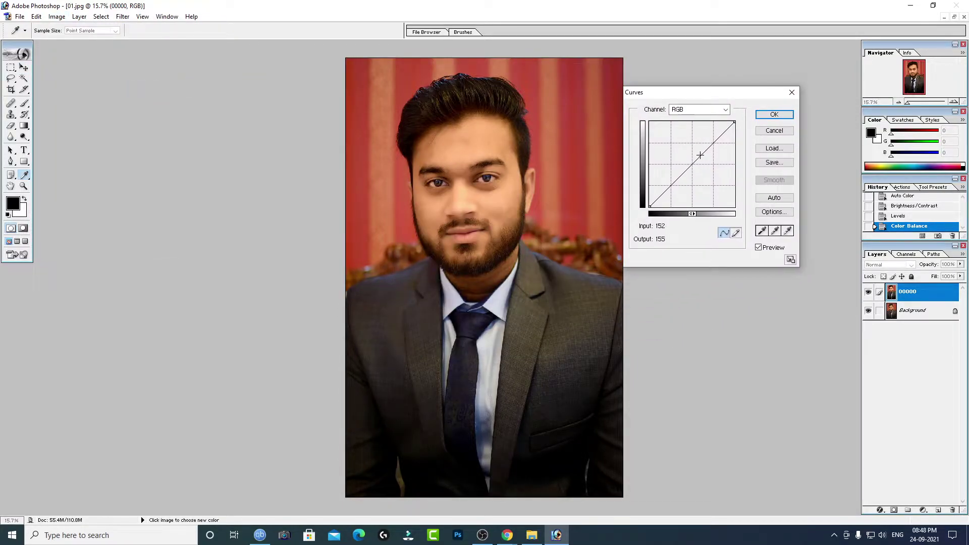
{"action": "left_click", "coordinate": [774, 114]}
{"action": "key", "text": "v"}
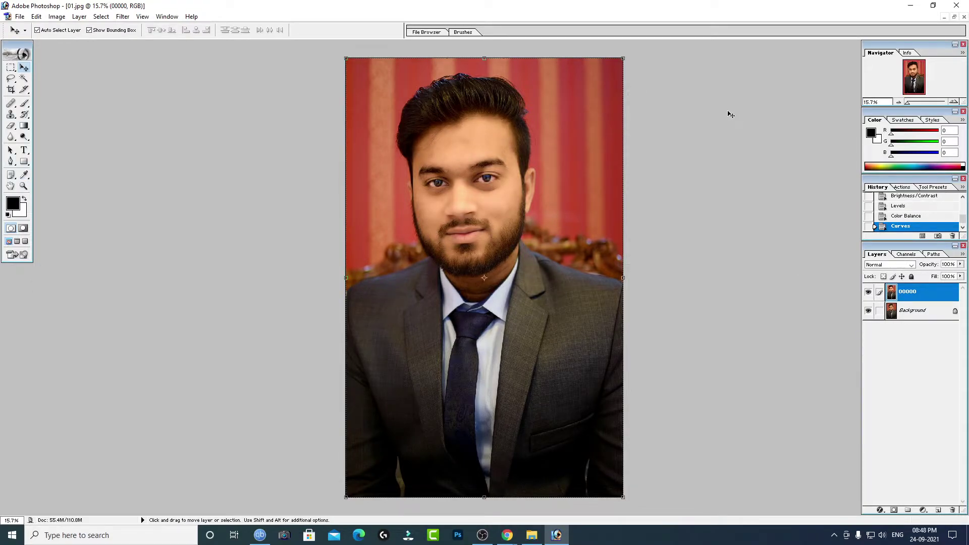
{"action": "left_click", "coordinate": [869, 294]}
{"action": "left_click", "coordinate": [869, 294]}
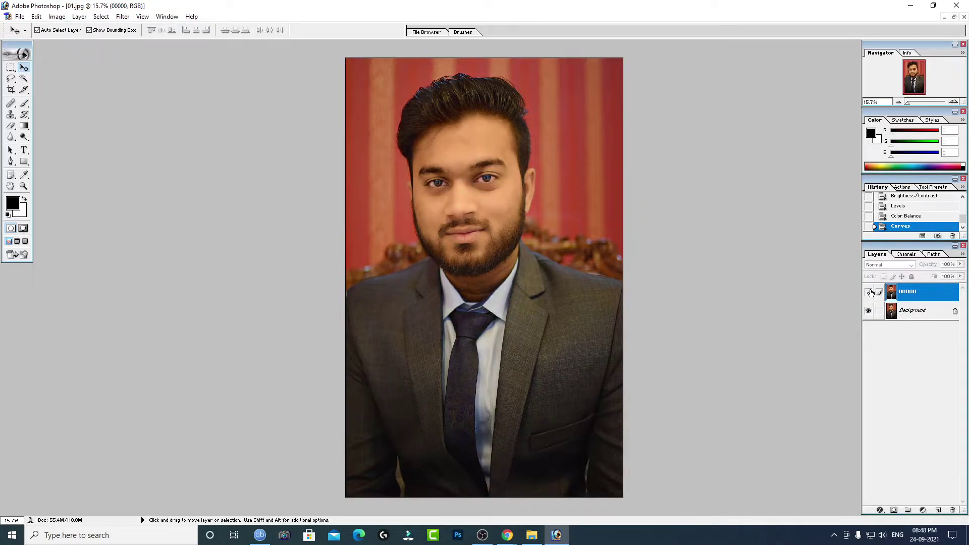
{"action": "left_click", "coordinate": [870, 293]}
{"action": "left_click", "coordinate": [870, 293]}
{"action": "left_click", "coordinate": [874, 291]}
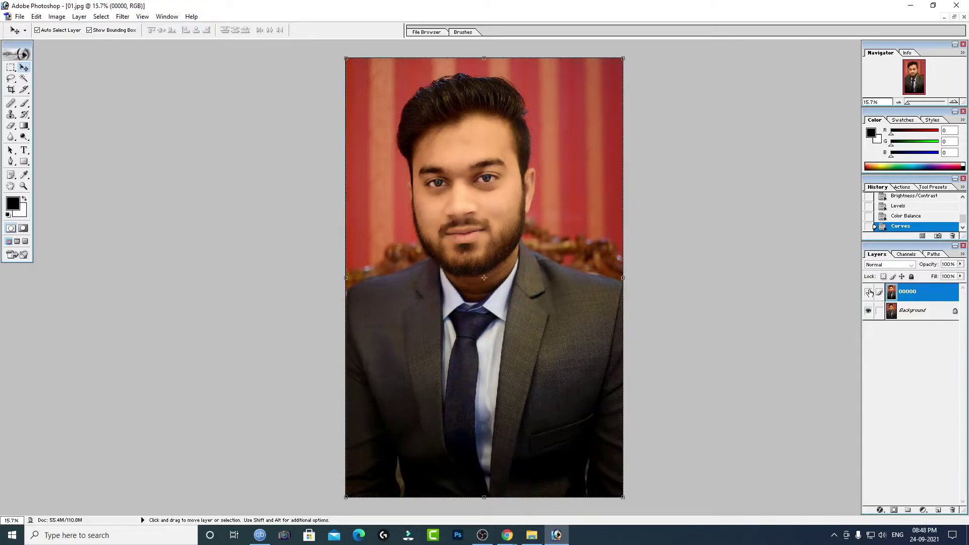
{"action": "left_click", "coordinate": [874, 292]}
{"action": "left_click", "coordinate": [874, 291]}
{"action": "right_click", "coordinate": [564, 253]}
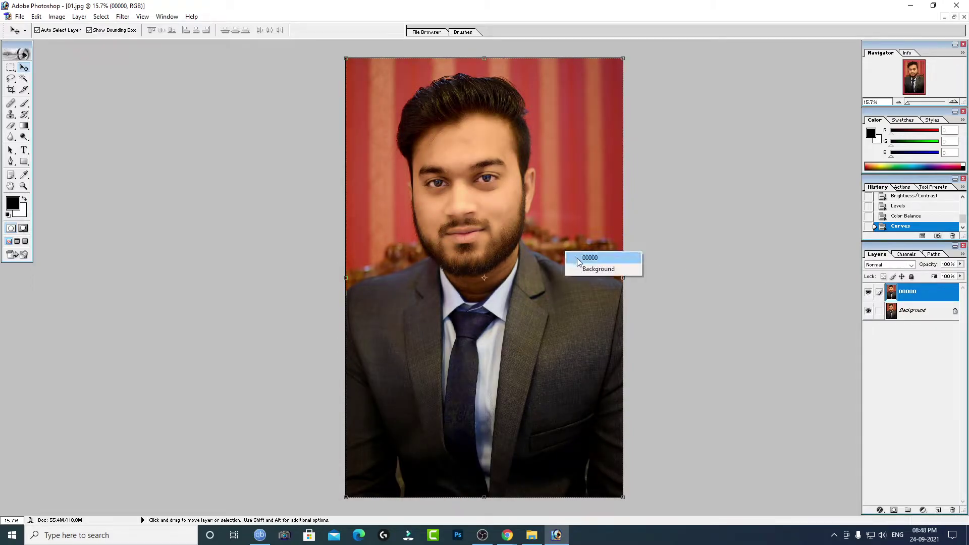
{"action": "left_click", "coordinate": [581, 256]}
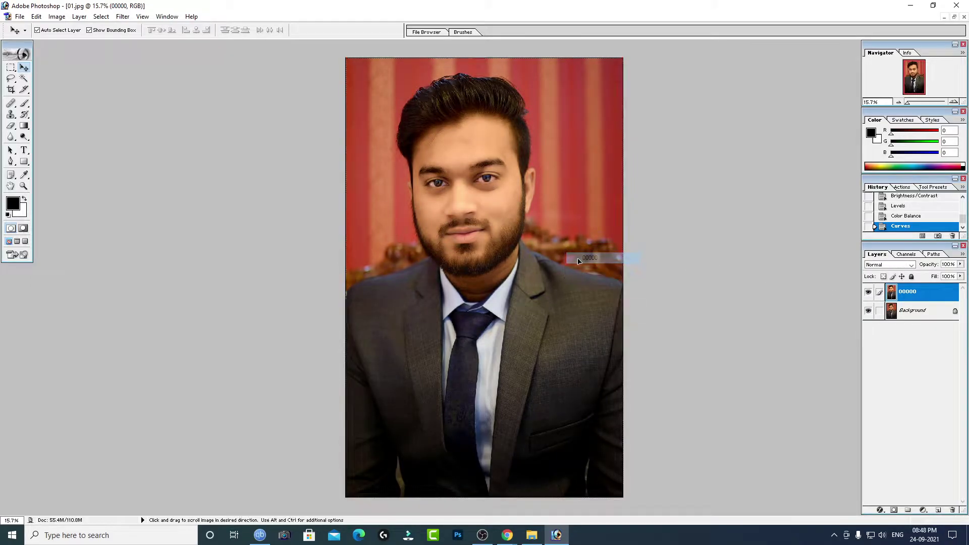
{"action": "left_click", "coordinate": [868, 292]}
{"action": "left_click", "coordinate": [869, 293]}
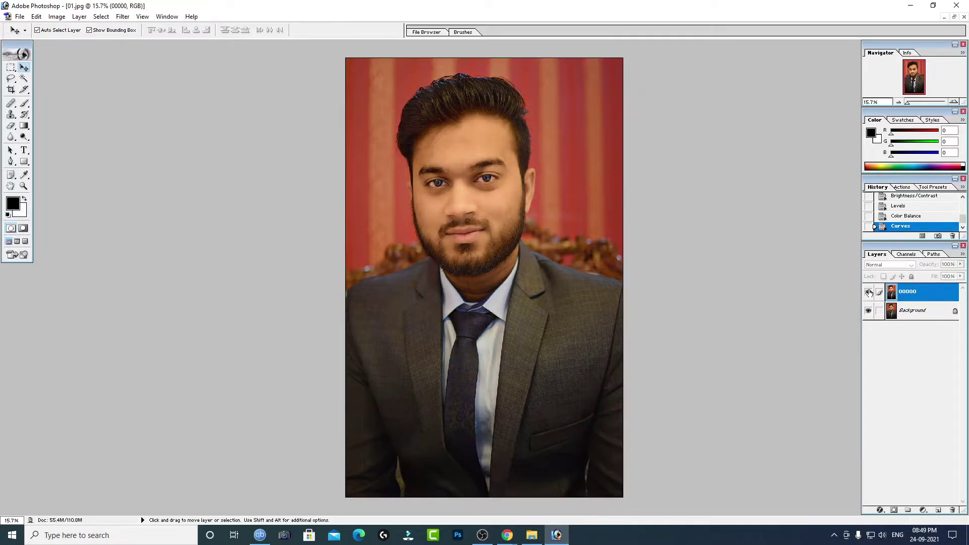
{"action": "left_click", "coordinate": [868, 292]}
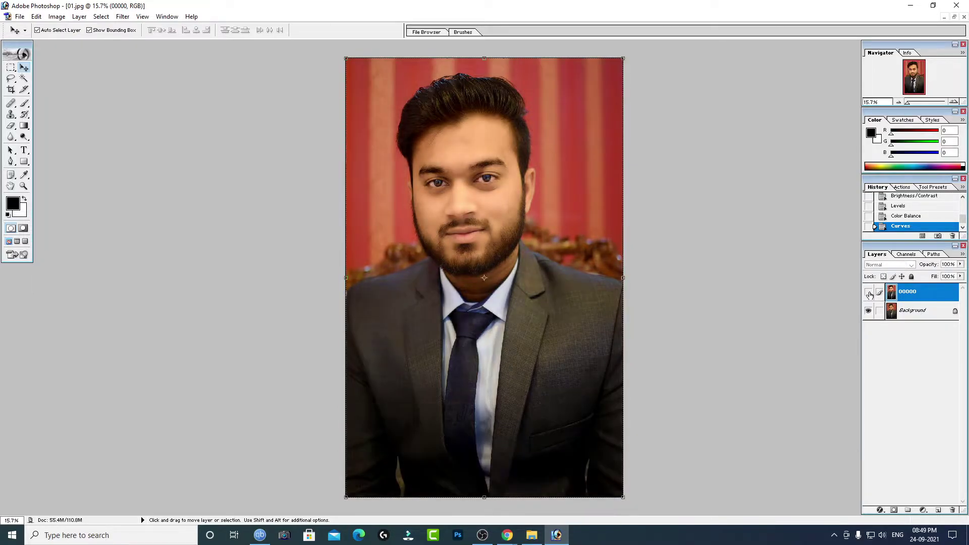
{"action": "left_click", "coordinate": [868, 292]}
{"action": "left_click", "coordinate": [868, 292]}
{"action": "left_click", "coordinate": [870, 293]}
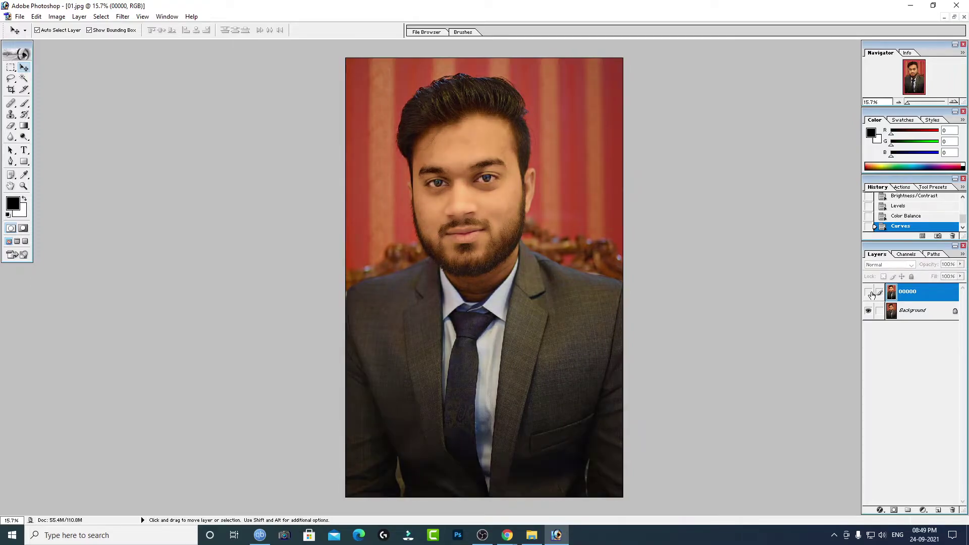
{"action": "left_click", "coordinate": [868, 292]}
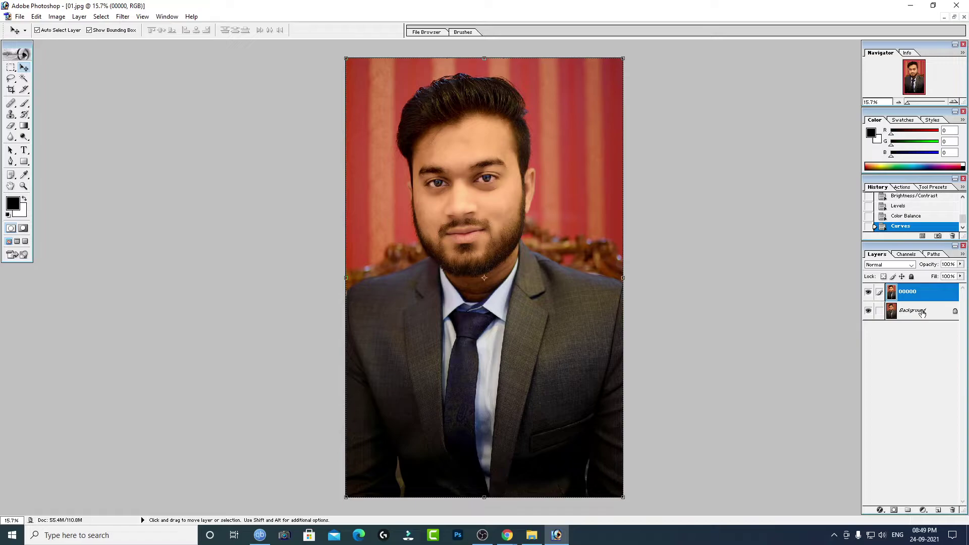
Flatten all layers into a single Background layer with Layer > Flatten Image.
{"action": "left_click", "coordinate": [80, 16]}
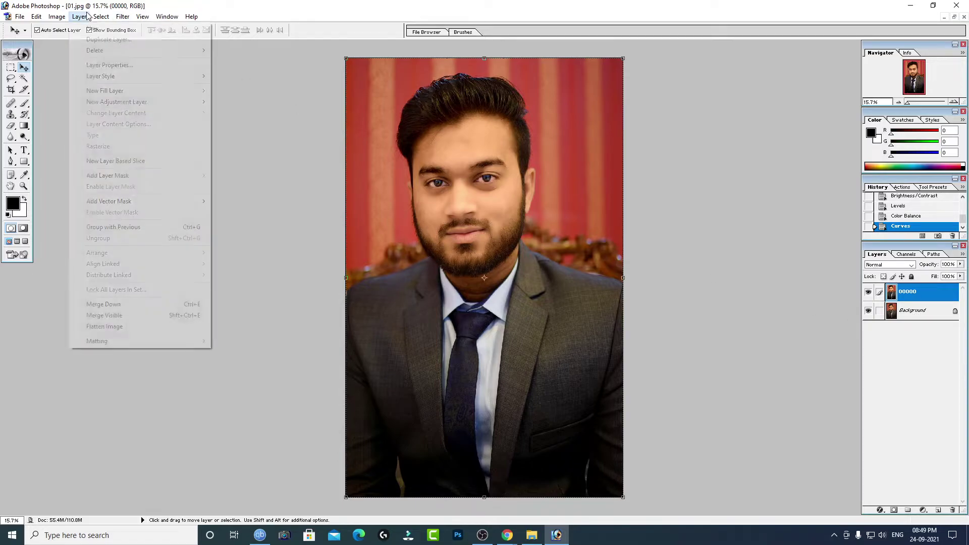
{"action": "left_click", "coordinate": [131, 327]}
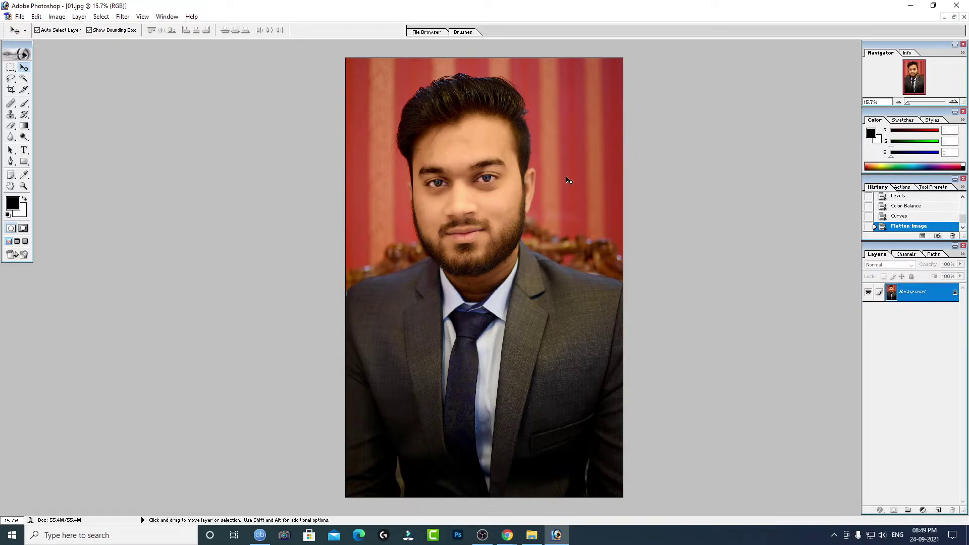
{"action": "left_click", "coordinate": [11, 91]}
{"action": "left_click", "coordinate": [64, 31]}
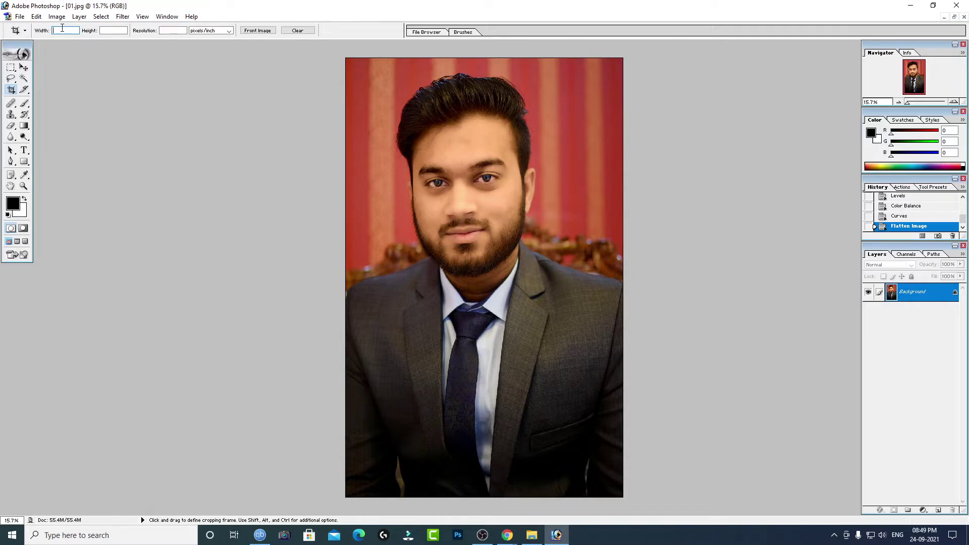
Set the Crop tool to 1.2 in width, 1.4 in height and 300 pixels per inch.
{"action": "type", "text": "2"}
{"action": "key", "text": "Tab"}
{"action": "type", "text": "1.4"}
{"action": "key", "text": "Tab"}
{"action": "type", "text": "300"}
{"action": "left_click", "coordinate": [67, 30]}
{"action": "left_click_drag", "start_coordinate": [67, 31], "coordinate": [61, 30]}
{"action": "type", "text": "n"}
{"action": "key", "text": "Tab"}
{"action": "type", "text": "n"}
{"action": "key", "text": "Tab"}
{"action": "key", "text": "Return"}
Draw and position the crop frame over the portrait, then commit the crop.
{"action": "left_click_drag", "start_coordinate": [335, 46], "coordinate": [691, 393]}
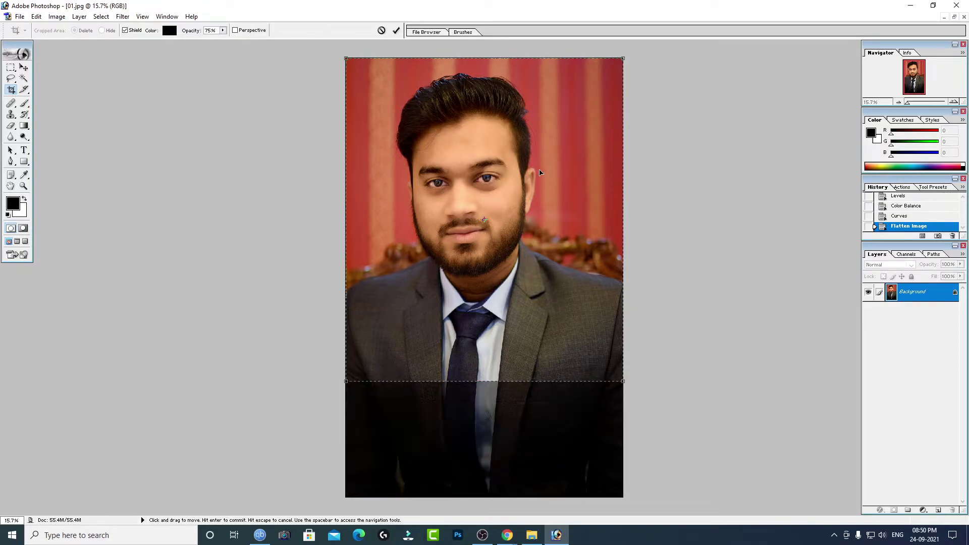
{"action": "left_click_drag", "start_coordinate": [540, 173], "coordinate": [538, 172]}
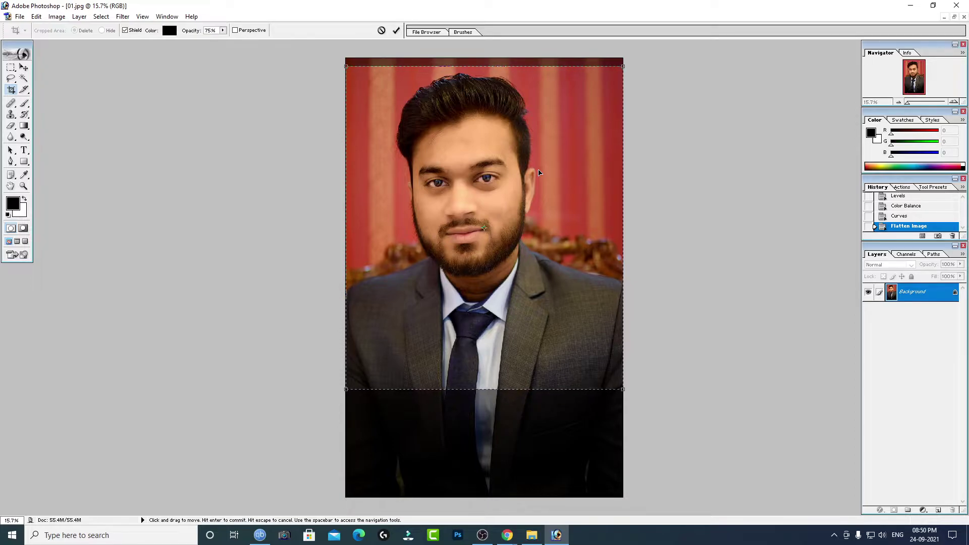
{"action": "key", "text": "Return"}
{"action": "key", "text": "ctrl+0"}
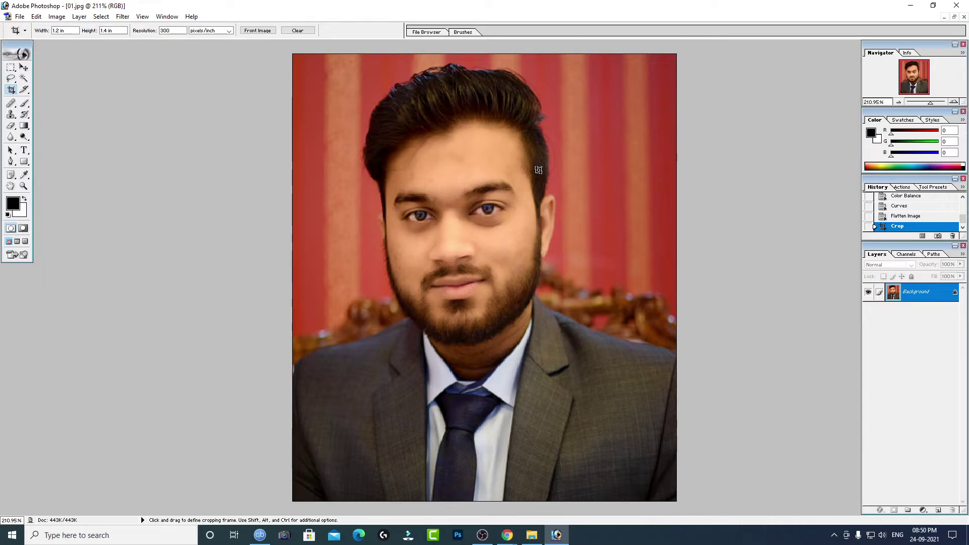
{"action": "scroll", "coordinate": [477, 192], "scroll_direction": "down", "scroll_amount": 3}
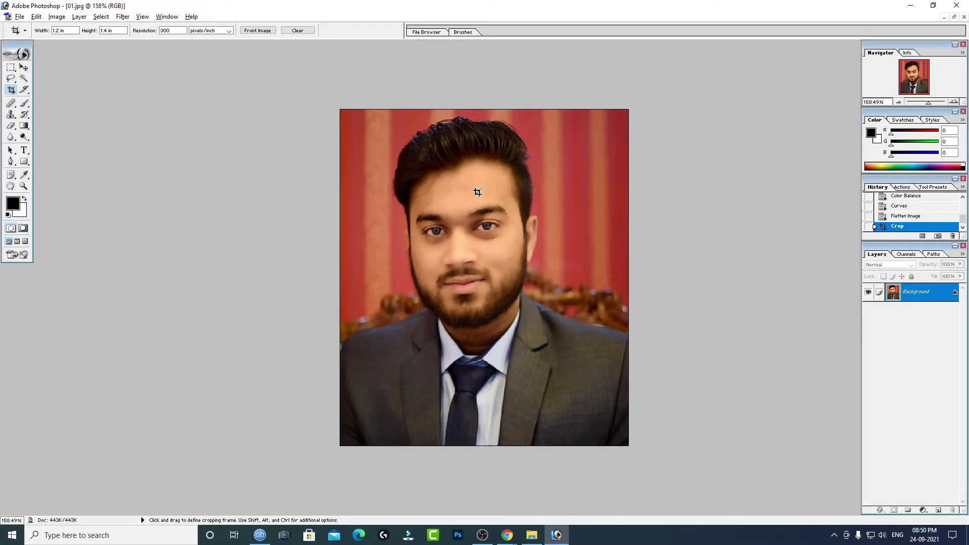
{"action": "left_click", "coordinate": [24, 67]}
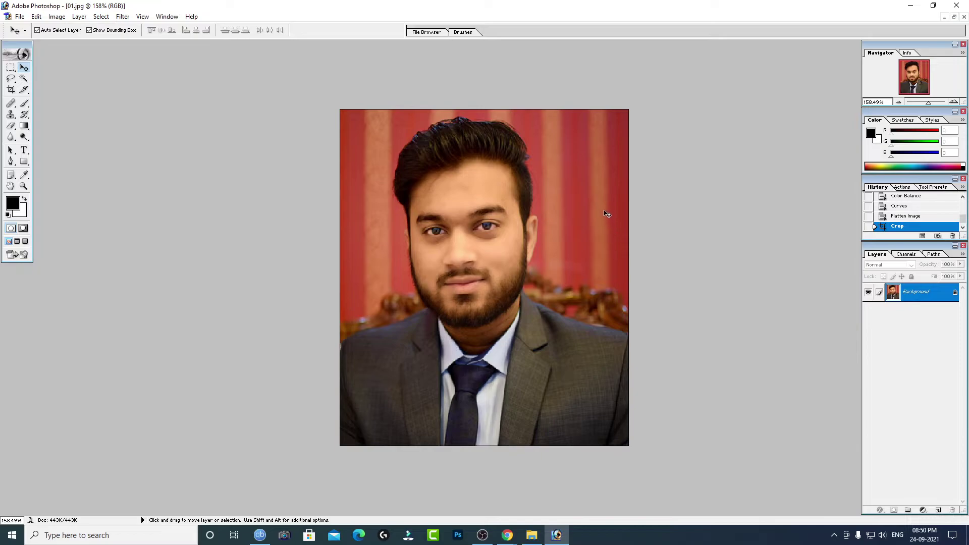
Select the whole image and stroke it with a 5 px black Inside border.
{"action": "left_click", "coordinate": [101, 16]}
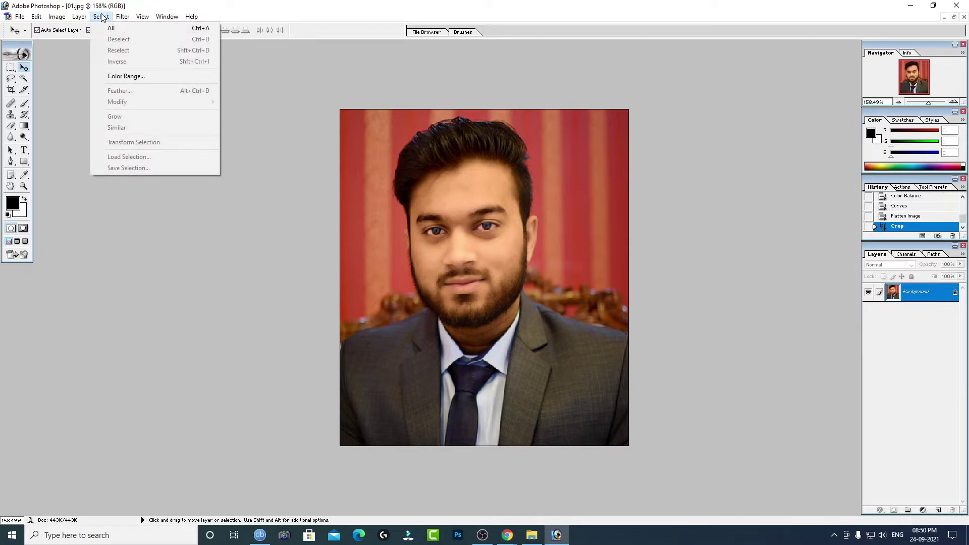
{"action": "left_click", "coordinate": [119, 31]}
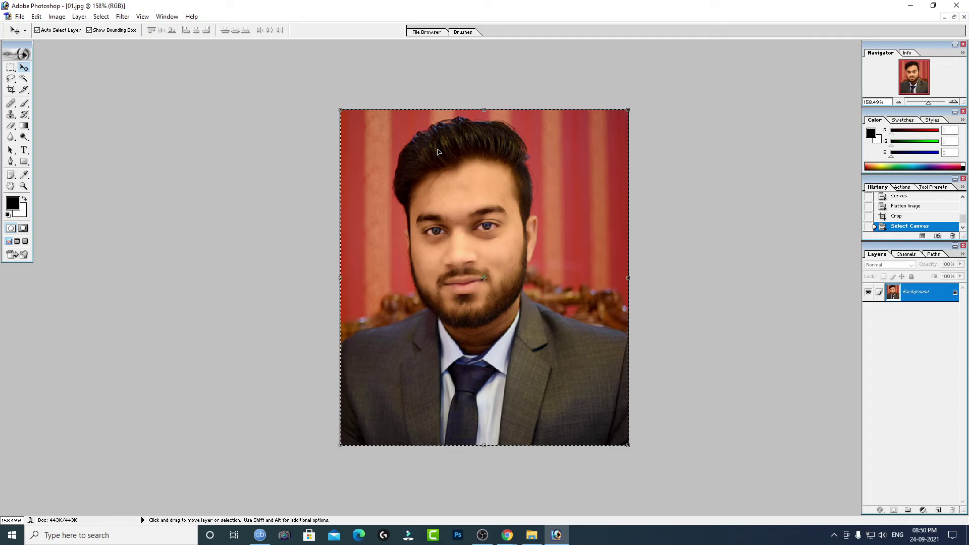
{"action": "left_click", "coordinate": [36, 16]}
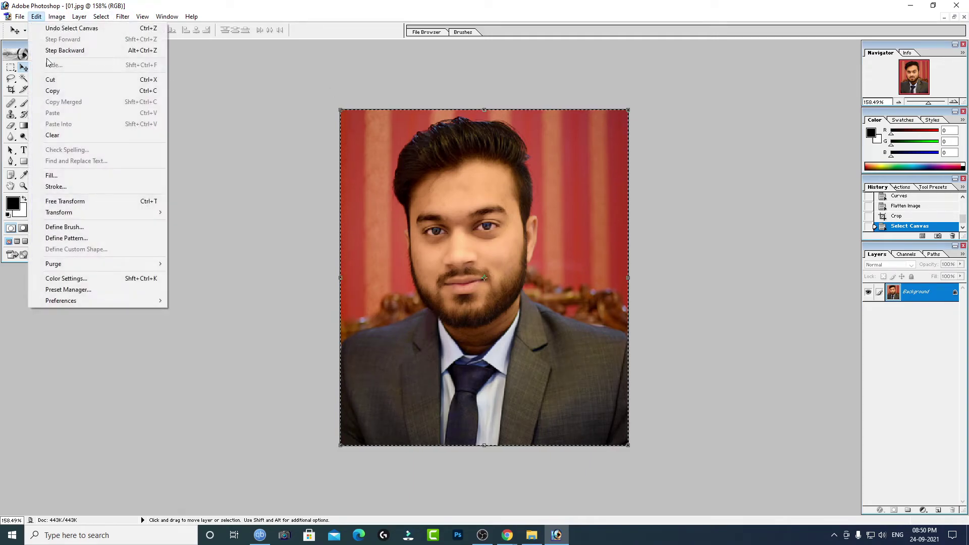
{"action": "left_click", "coordinate": [71, 187]}
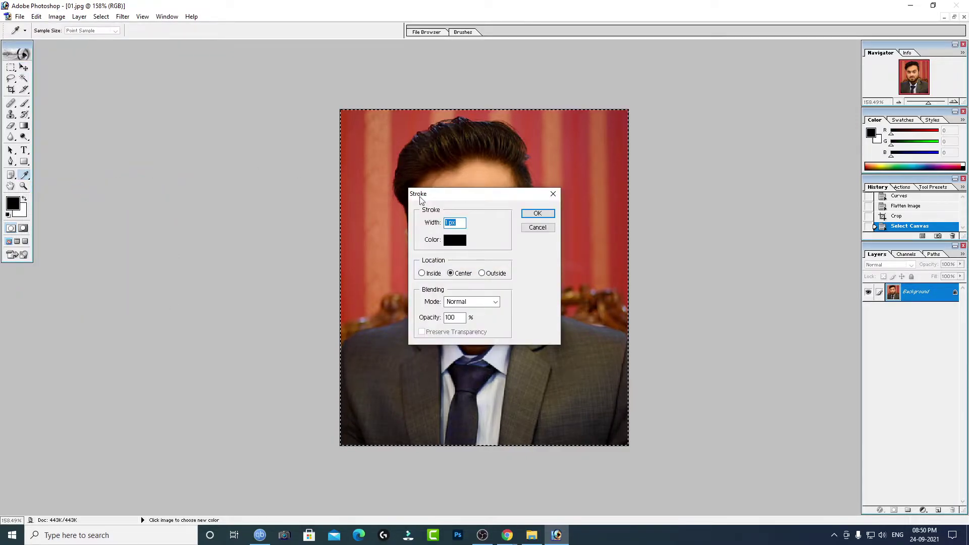
{"action": "left_click_drag", "start_coordinate": [449, 197], "coordinate": [213, 139]}
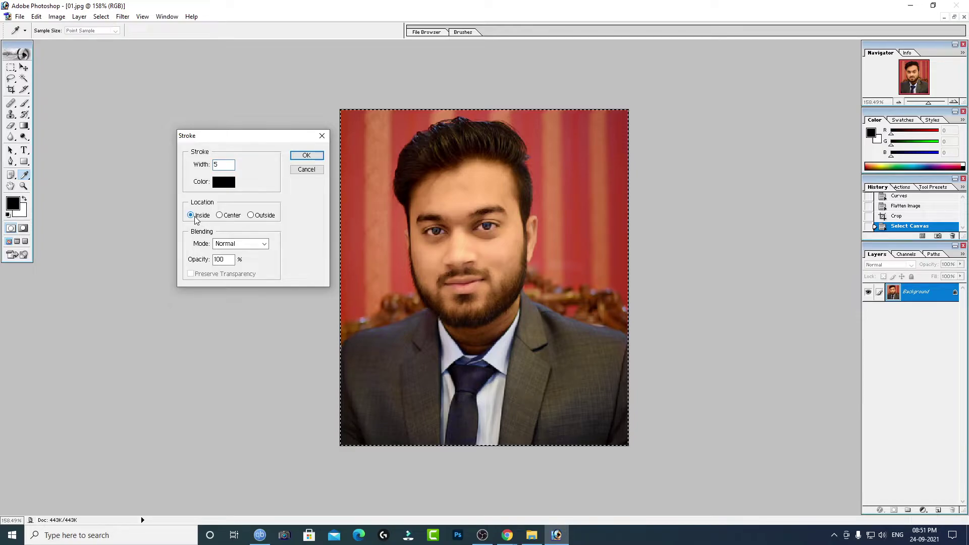
{"action": "left_click", "coordinate": [306, 156]}
{"action": "key", "text": "v"}
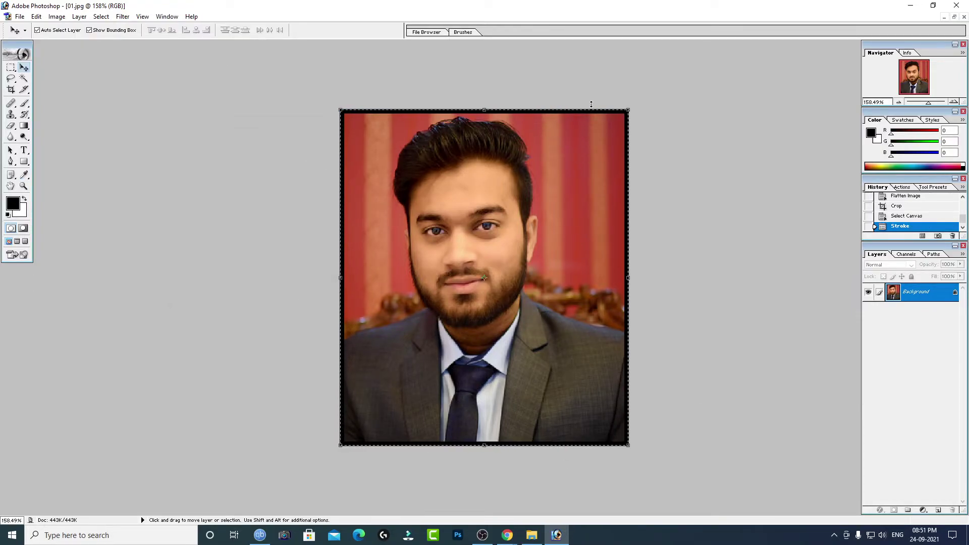
Apply a second black stroke centred on the edge, then deselect.
{"action": "left_click", "coordinate": [37, 17]}
{"action": "left_click", "coordinate": [74, 186]}
{"action": "left_click", "coordinate": [221, 216]}
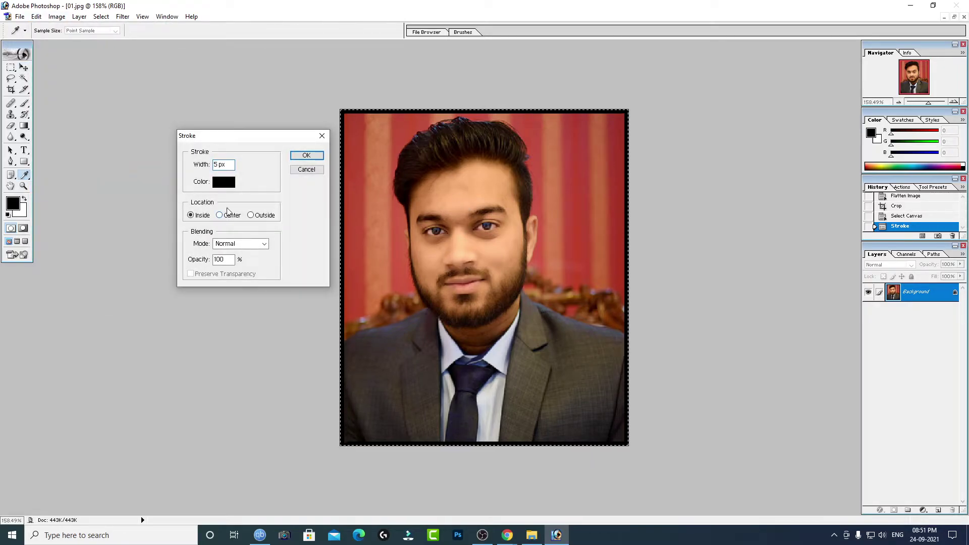
{"action": "left_click", "coordinate": [306, 156]}
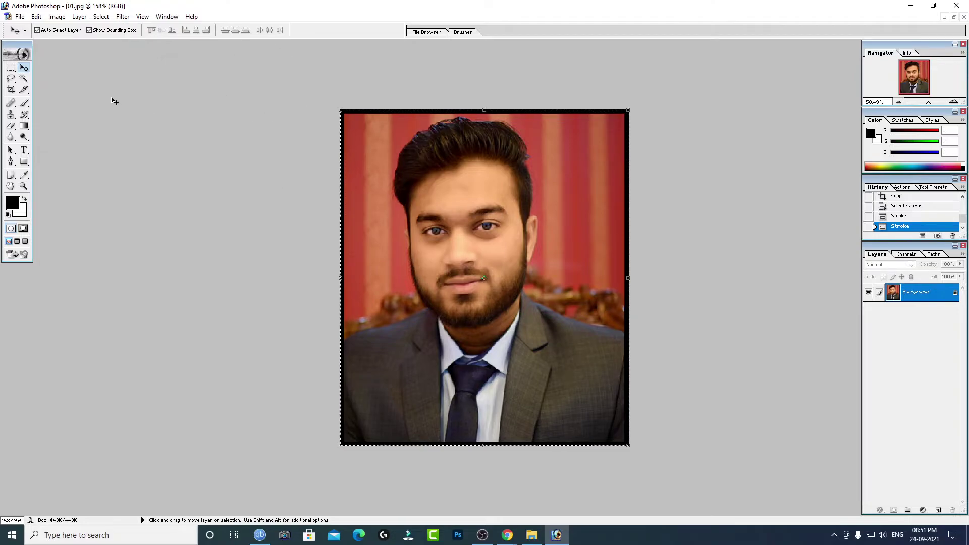
{"action": "left_click", "coordinate": [11, 67]}
Float the 01.jpg window, enlarge it, and dock it on the right beside the palettes.
{"action": "left_click", "coordinate": [191, 132]}
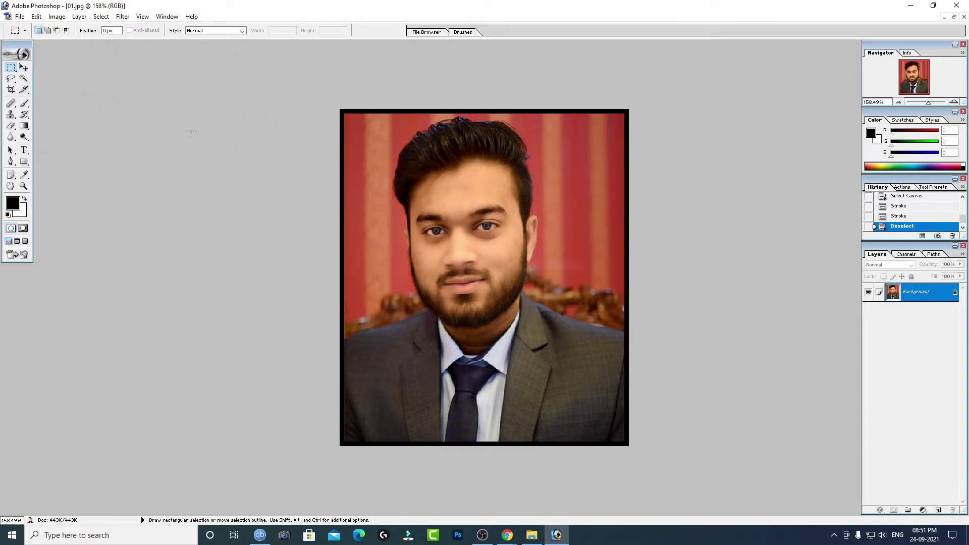
{"action": "left_click", "coordinate": [25, 68]}
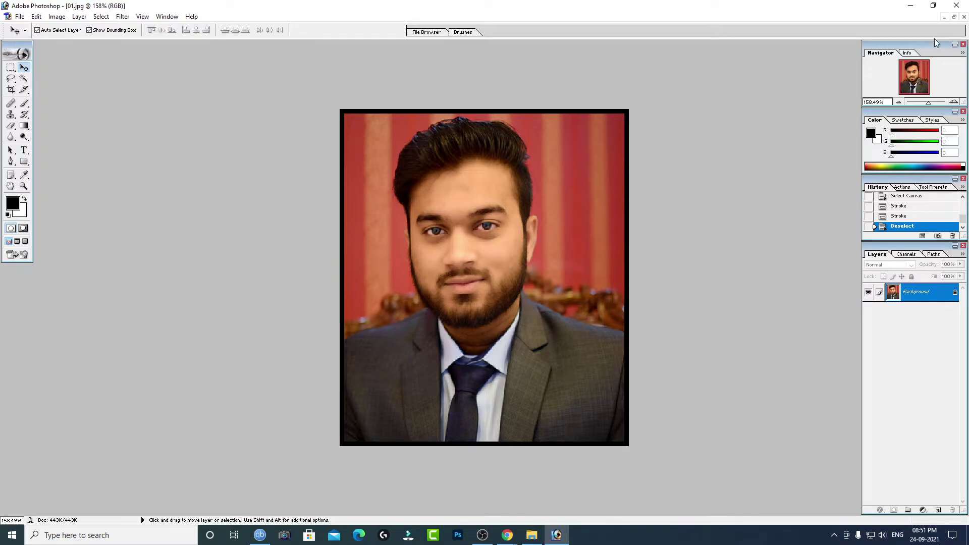
{"action": "left_click", "coordinate": [954, 17]}
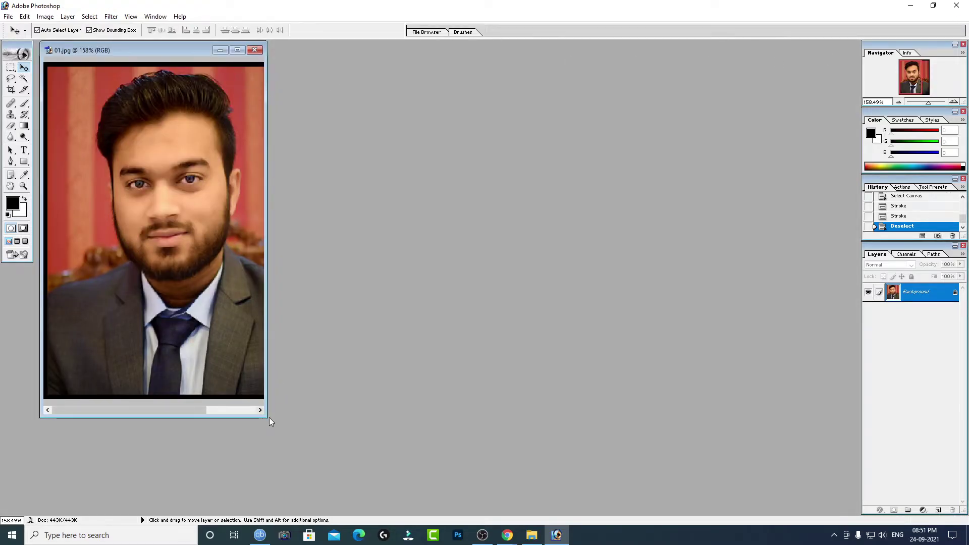
{"action": "left_click_drag", "start_coordinate": [268, 417], "coordinate": [388, 432]}
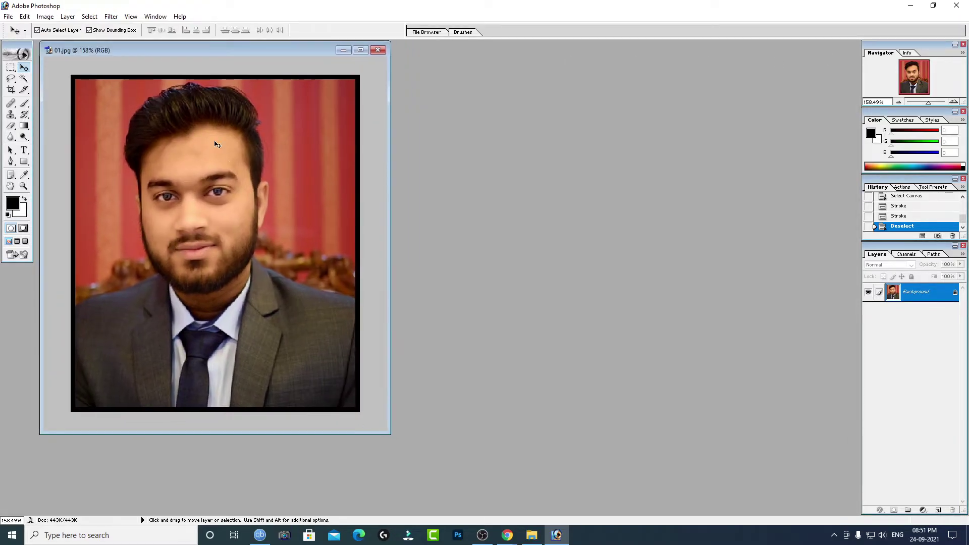
{"action": "left_click_drag", "start_coordinate": [240, 59], "coordinate": [724, 51]}
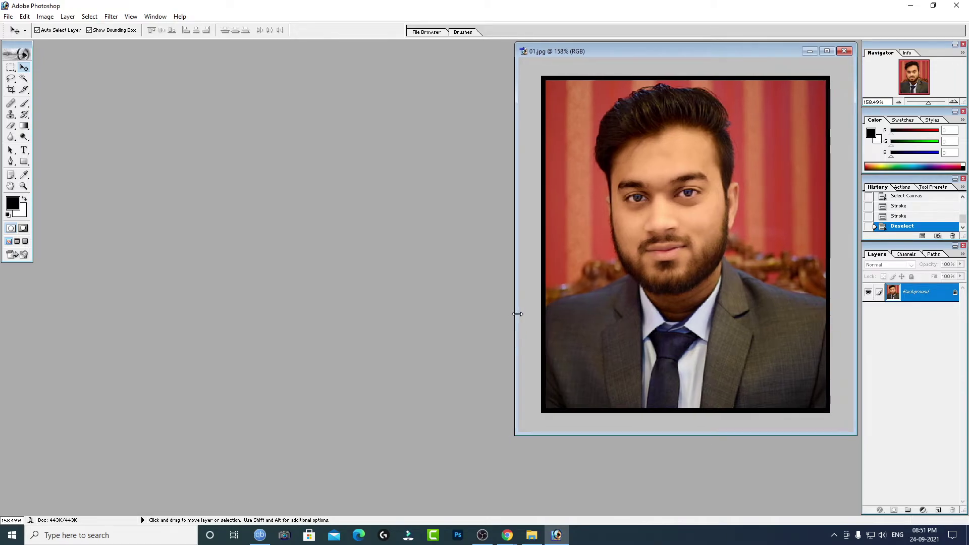
{"action": "left_click_drag", "start_coordinate": [507, 314], "coordinate": [529, 315]}
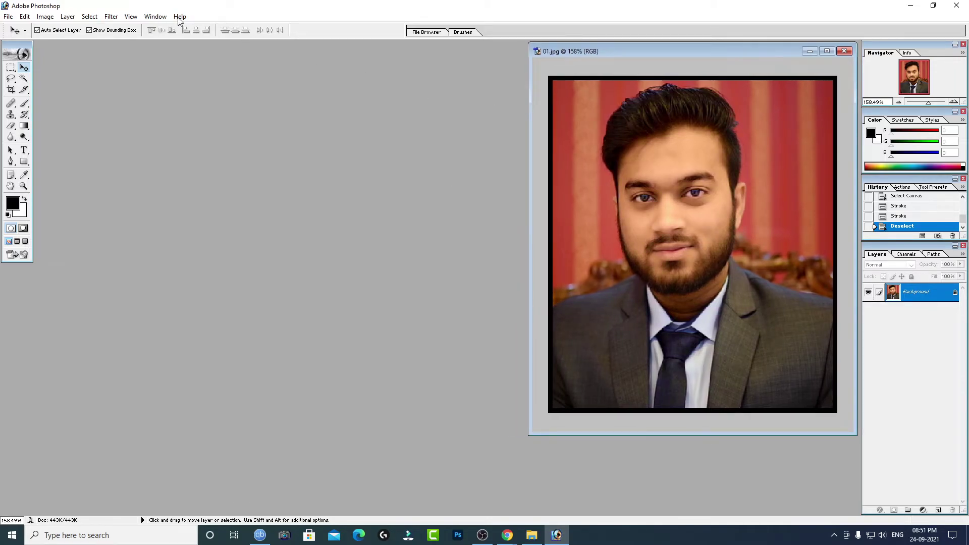
Create a new blank 4 x 6 page and enlarge its window.
{"action": "left_click", "coordinate": [8, 16]}
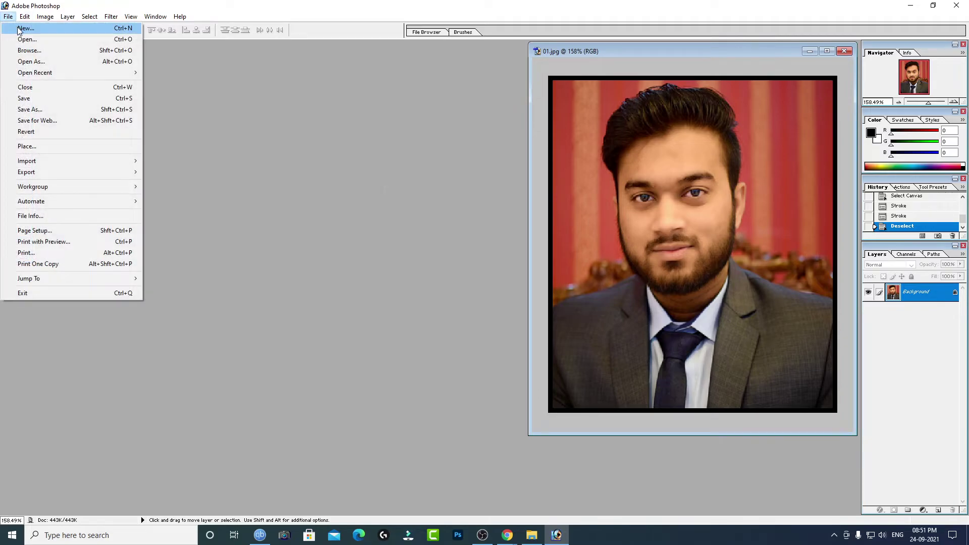
{"action": "left_click", "coordinate": [20, 29]}
{"action": "left_click", "coordinate": [460, 230]}
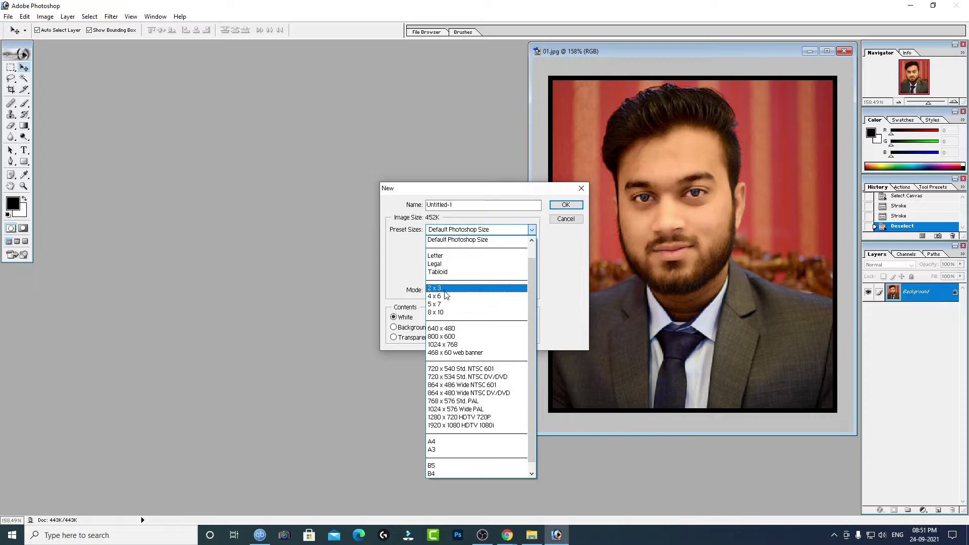
{"action": "left_click", "coordinate": [456, 296]}
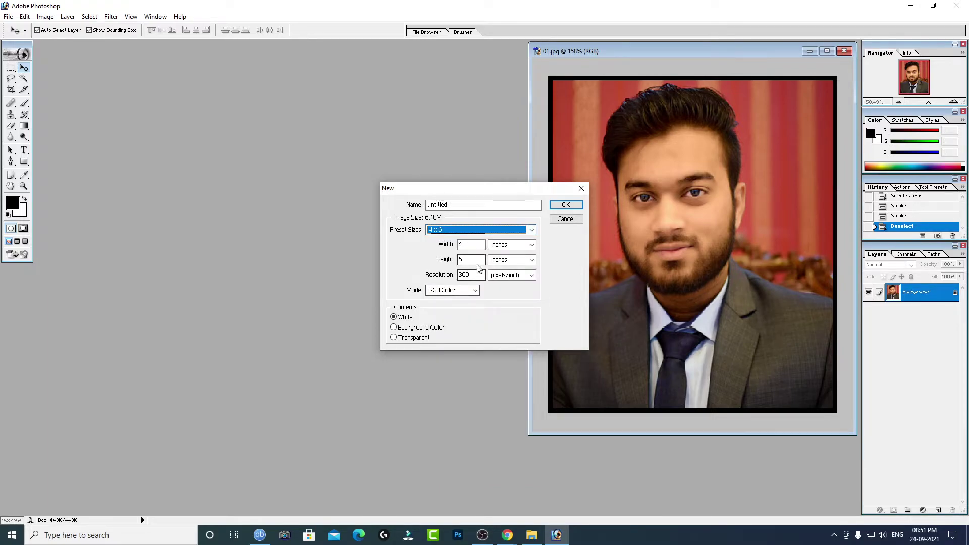
{"action": "left_click", "coordinate": [554, 207]}
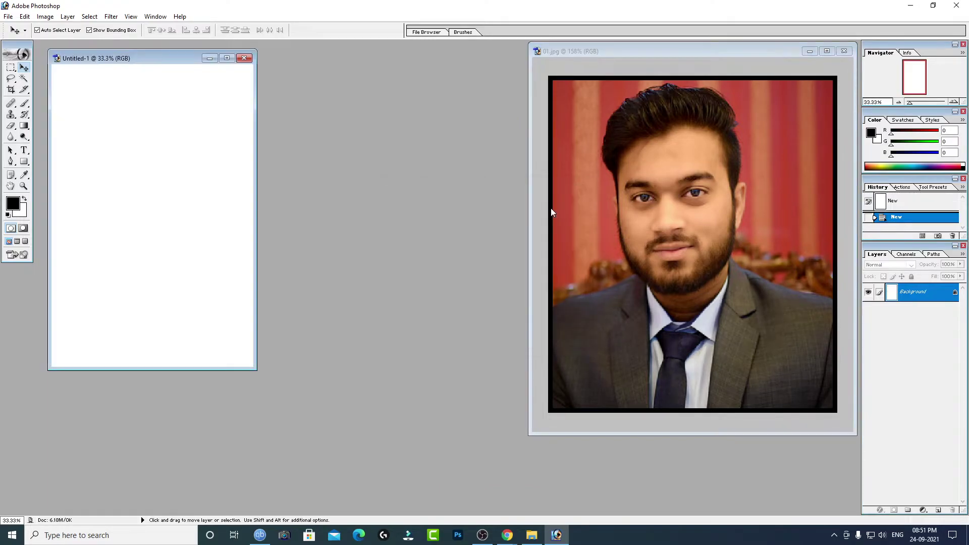
{"action": "left_click_drag", "start_coordinate": [256, 368], "coordinate": [295, 439]}
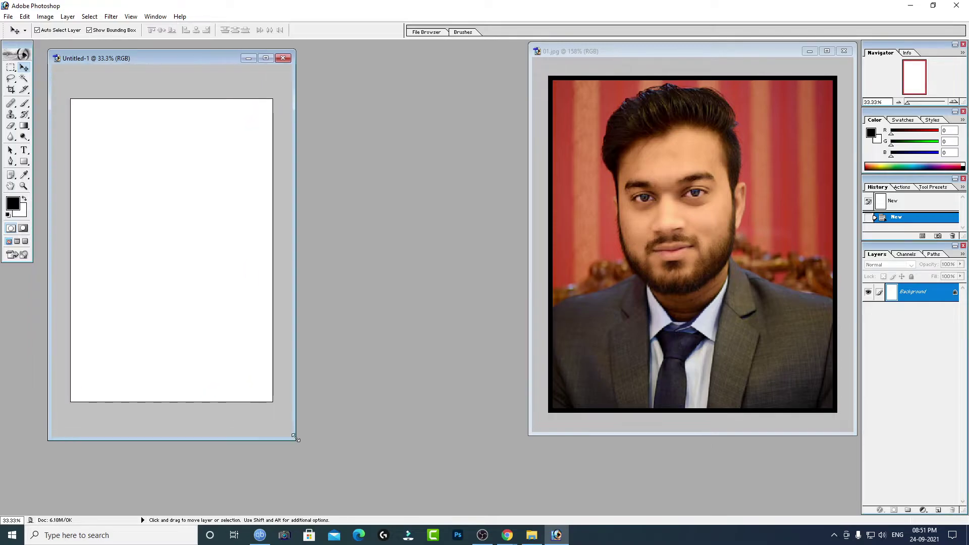
Try dragging the portrait onto the page, undo it, then fit the page to screen and zoom out.
{"action": "left_click", "coordinate": [591, 159]}
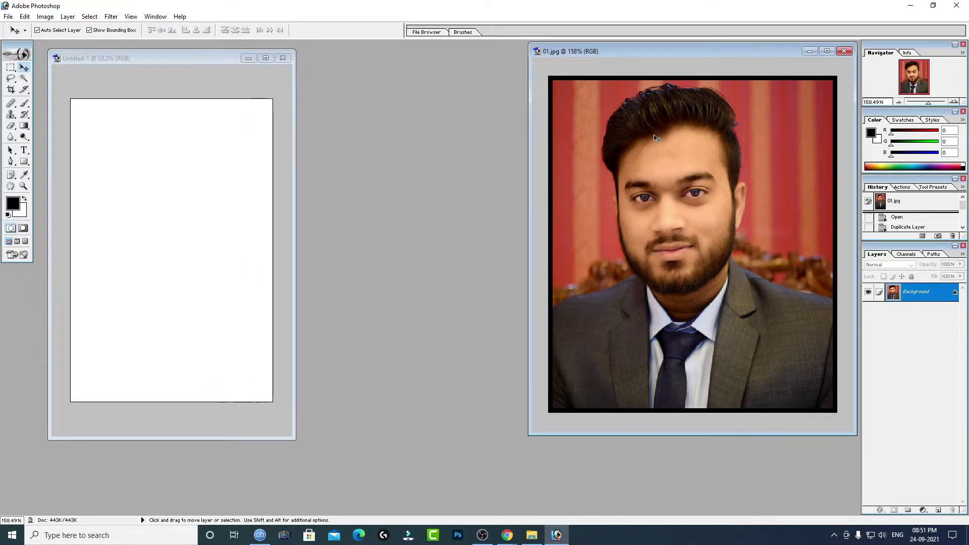
{"action": "mouse_move", "coordinate": [655, 137]}
{"action": "left_mouse_down"}
{"action": "mouse_move", "coordinate": [184, 186]}
{"action": "mouse_move", "coordinate": [144, 170]}
{"action": "left_mouse_up"}
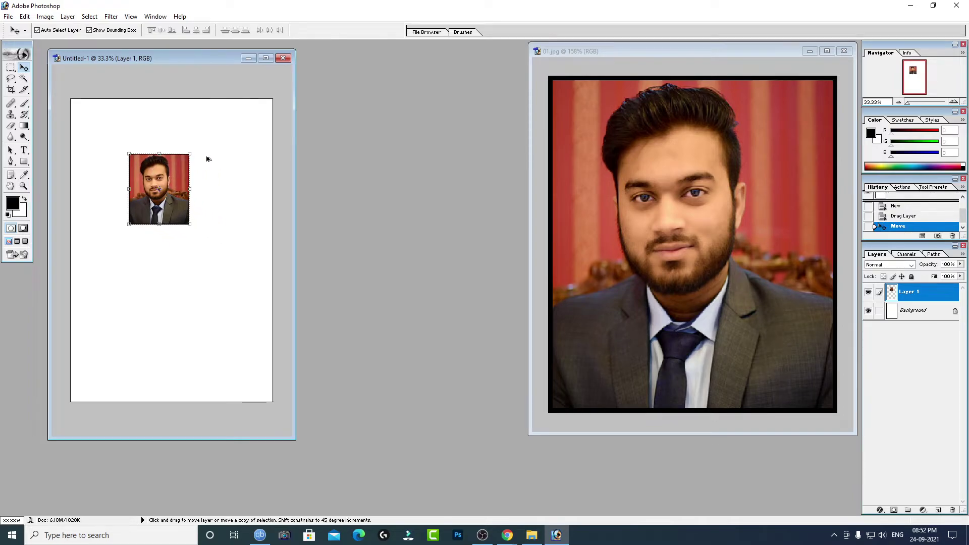
{"action": "key", "text": "ctrl+alt+z"}
{"action": "key", "text": "ctrl+alt+z"}
{"action": "left_click", "coordinate": [562, 67]}
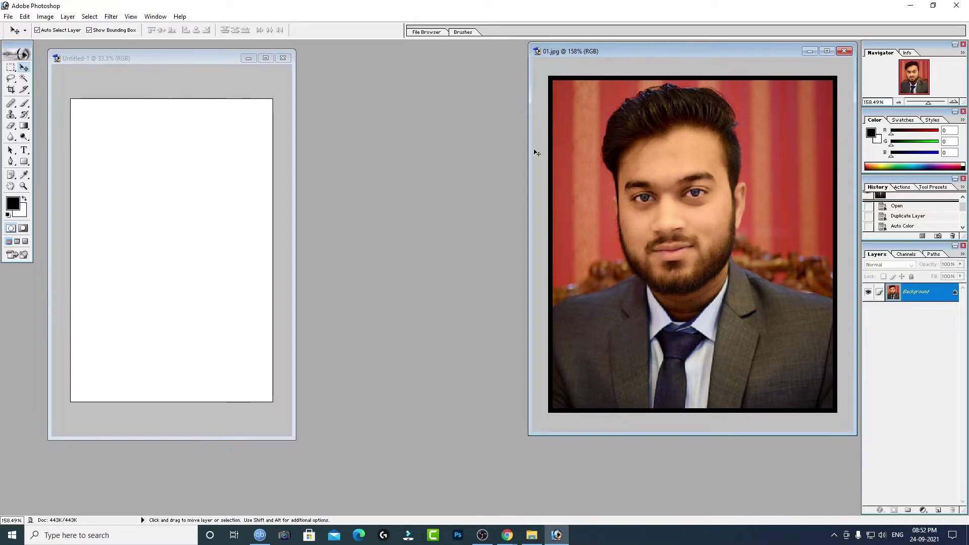
{"action": "left_click", "coordinate": [255, 191]}
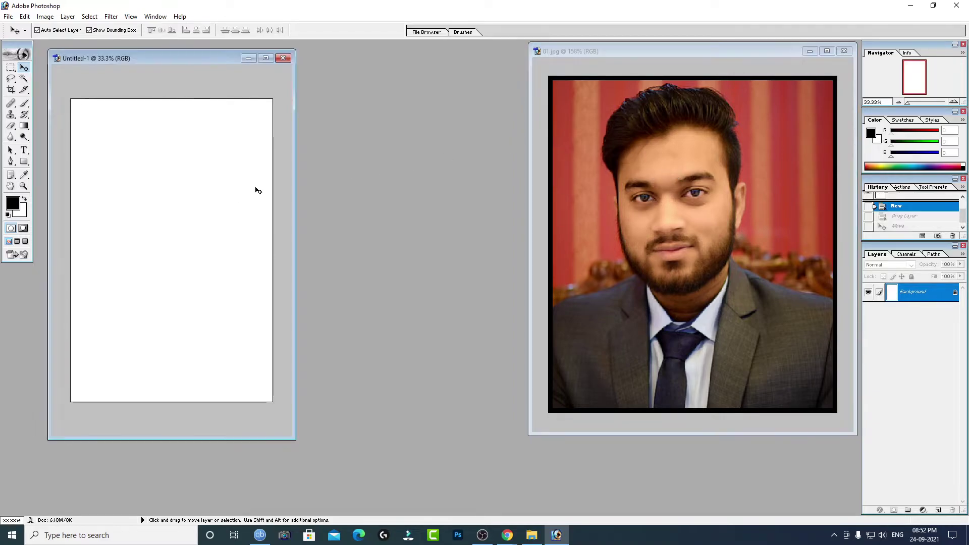
{"action": "right_click", "coordinate": [216, 184]}
{"action": "left_click", "coordinate": [237, 184]}
{"action": "right_click", "coordinate": [273, 283]}
{"action": "left_click", "coordinate": [283, 305]}
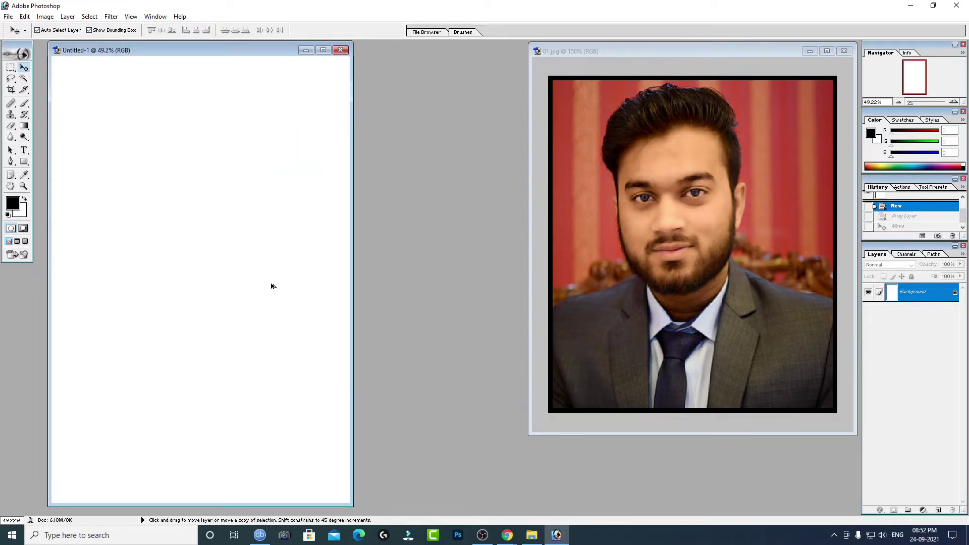
Select all of 01.jpg, copy it, and paste it into Untitled-1.
{"action": "left_click", "coordinate": [607, 99]}
{"action": "left_click", "coordinate": [89, 16]}
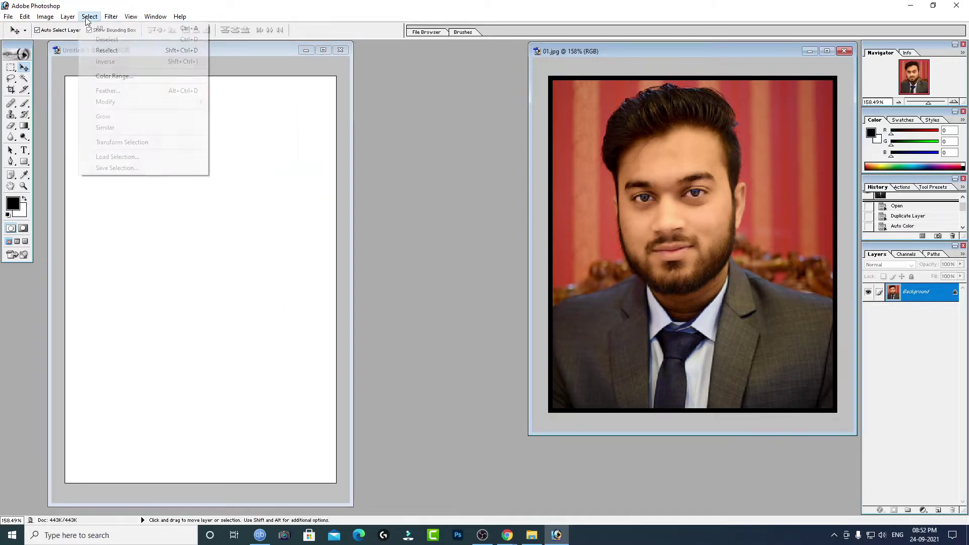
{"action": "left_click", "coordinate": [95, 31]}
{"action": "left_click", "coordinate": [24, 16]}
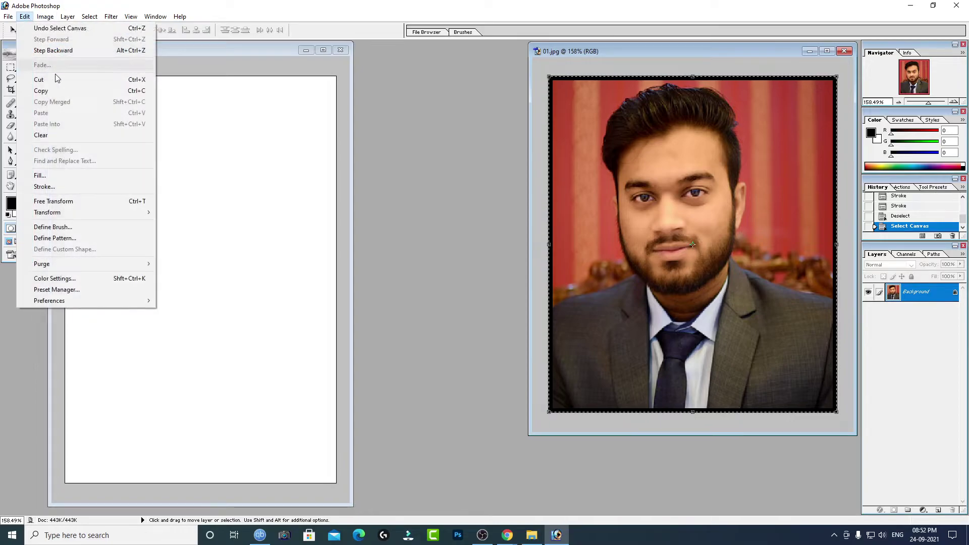
{"action": "left_click", "coordinate": [30, 90]}
{"action": "left_click", "coordinate": [117, 82]}
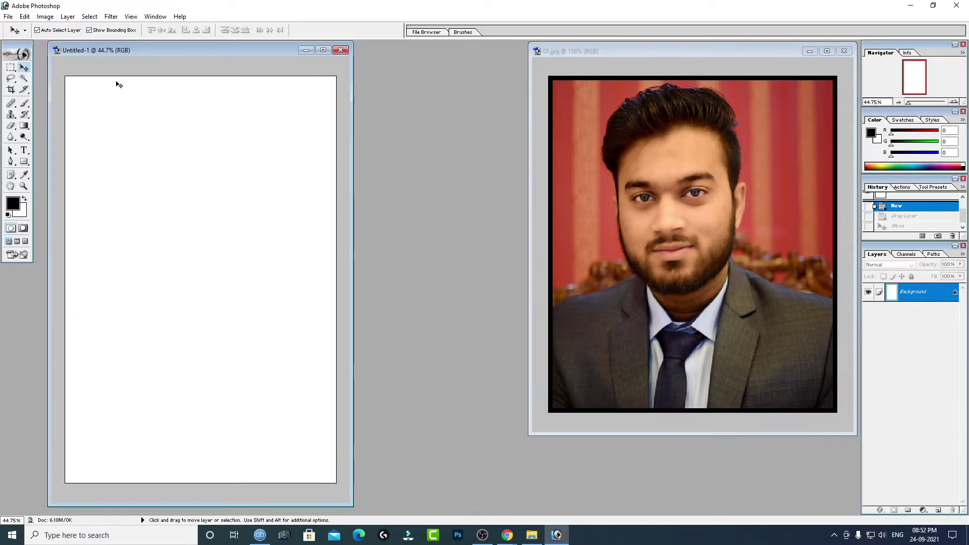
{"action": "left_click_drag", "start_coordinate": [130, 50], "coordinate": [126, 52]}
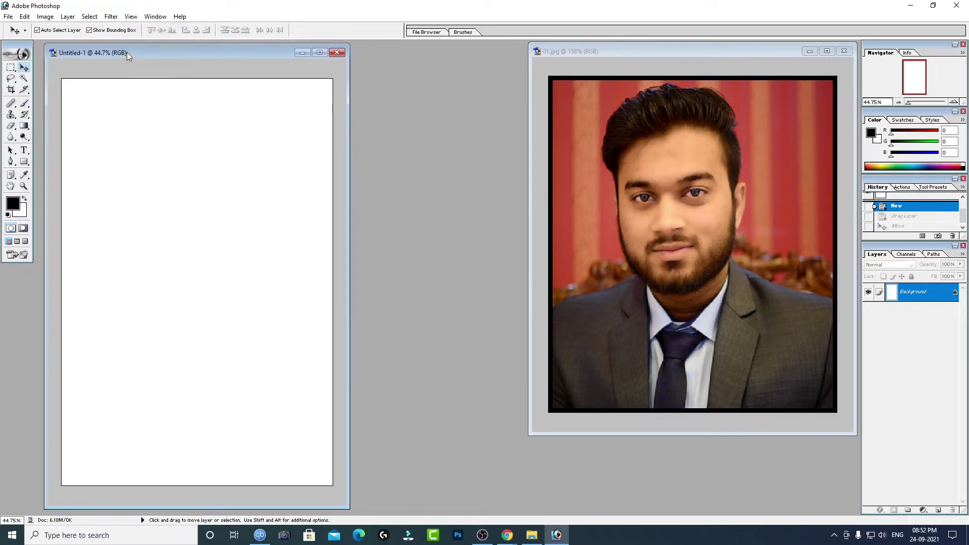
{"action": "left_click", "coordinate": [24, 16]}
{"action": "left_click", "coordinate": [57, 113]}
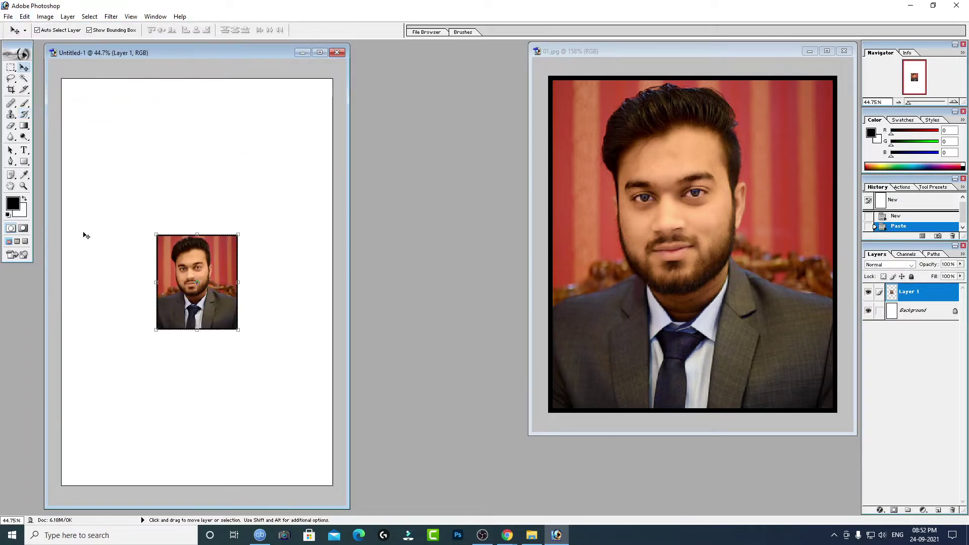
Move the pasted photo toward the top-left and drag two more portrait copies onto the page.
{"action": "mouse_move", "coordinate": [184, 266]}
{"action": "left_mouse_down"}
{"action": "mouse_move", "coordinate": [171, 192]}
{"action": "mouse_move", "coordinate": [190, 117]}
{"action": "left_mouse_up"}
{"action": "left_click", "coordinate": [563, 142]}
{"action": "key", "text": "ctrl+a"}
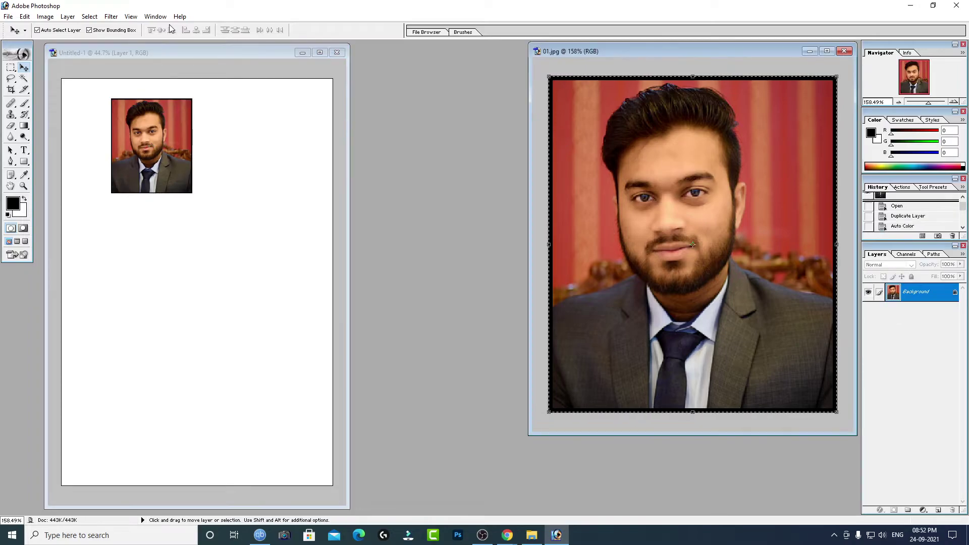
{"action": "left_click", "coordinate": [89, 16]}
{"action": "left_click", "coordinate": [105, 39]}
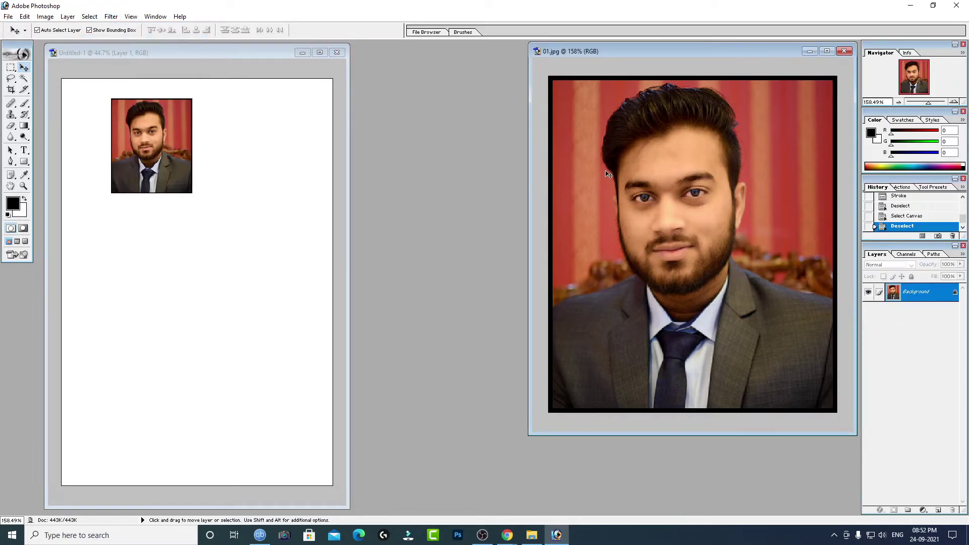
{"action": "mouse_move", "coordinate": [608, 174]}
{"action": "left_mouse_down"}
{"action": "mouse_move", "coordinate": [260, 234]}
{"action": "mouse_move", "coordinate": [250, 201]}
{"action": "left_mouse_up"}
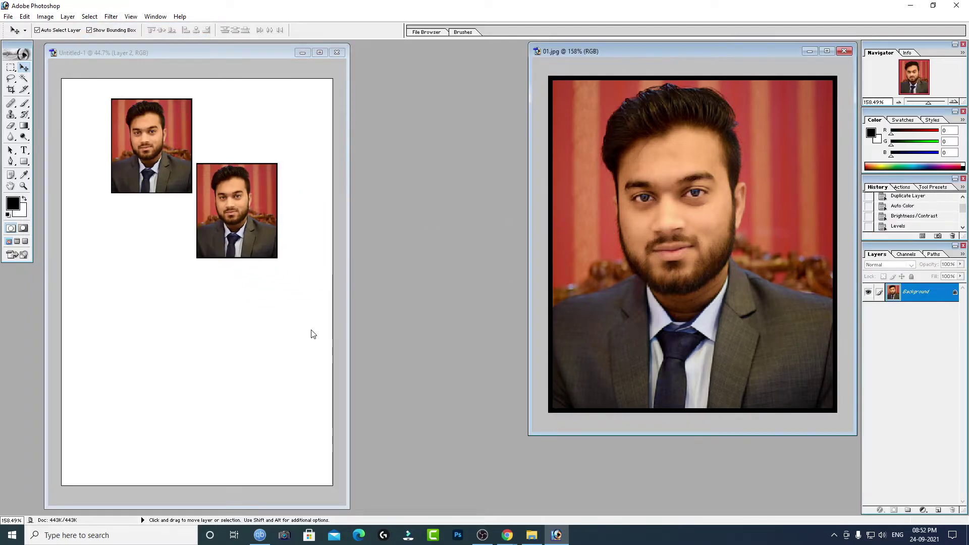
{"action": "mouse_move", "coordinate": [692, 242]}
{"action": "left_mouse_down"}
{"action": "mouse_move", "coordinate": [296, 348]}
{"action": "mouse_move", "coordinate": [138, 347]}
{"action": "left_mouse_up"}
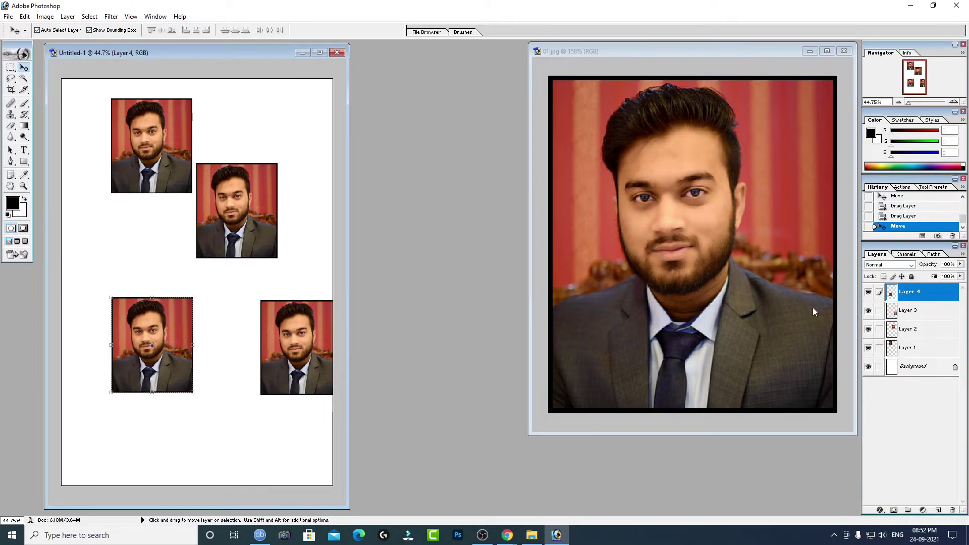
Delete the photo layers from Untitled-1, confirming each deletion.
{"action": "left_click", "coordinate": [954, 510]}
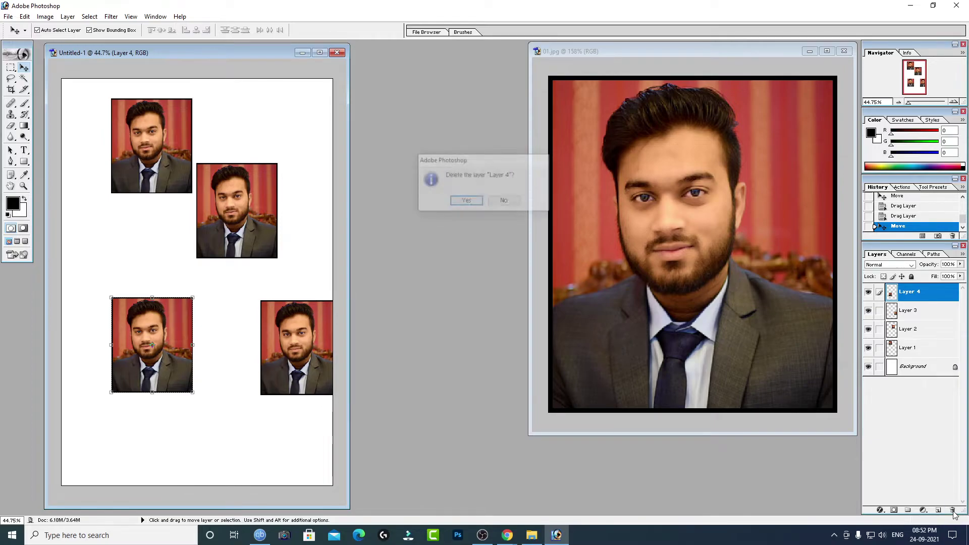
{"action": "key", "text": "Return"}
{"action": "key", "text": "Return"}
{"action": "left_click", "coordinate": [954, 510]}
{"action": "key", "text": "Return"}
{"action": "left_click", "coordinate": [953, 511]}
{"action": "key", "text": "Return"}
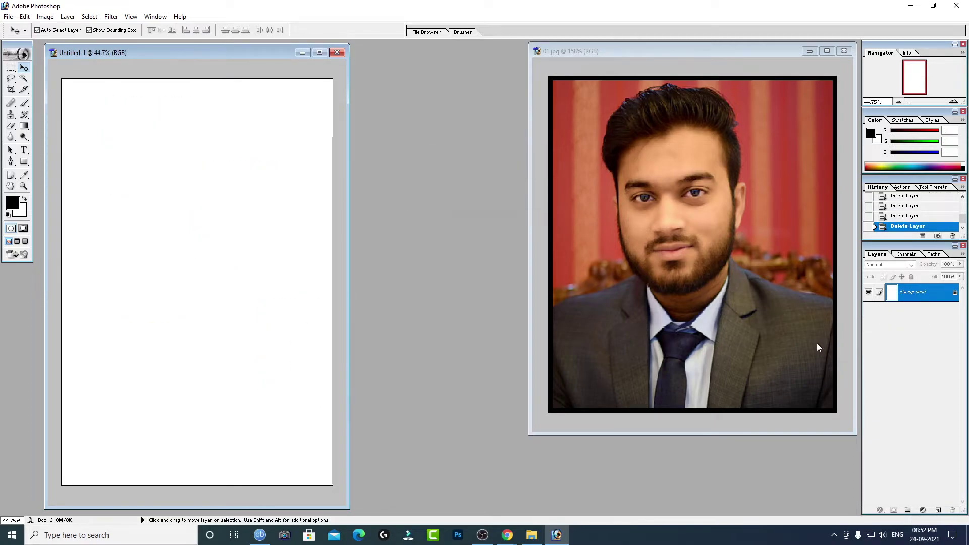
Select the entire 01.jpg portrait and copy it.
{"action": "left_click", "coordinate": [598, 236]}
{"action": "left_click", "coordinate": [90, 16]}
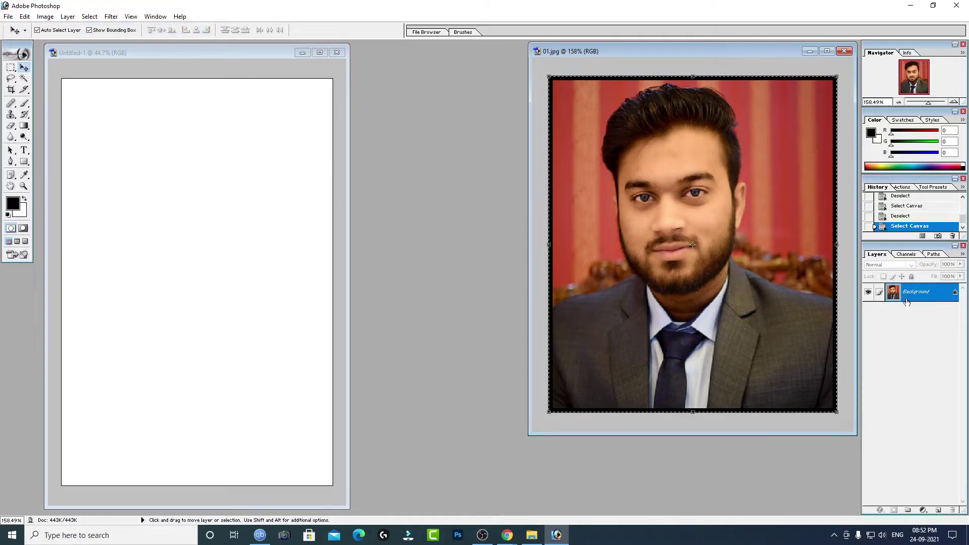
{"action": "left_click", "coordinate": [25, 16]}
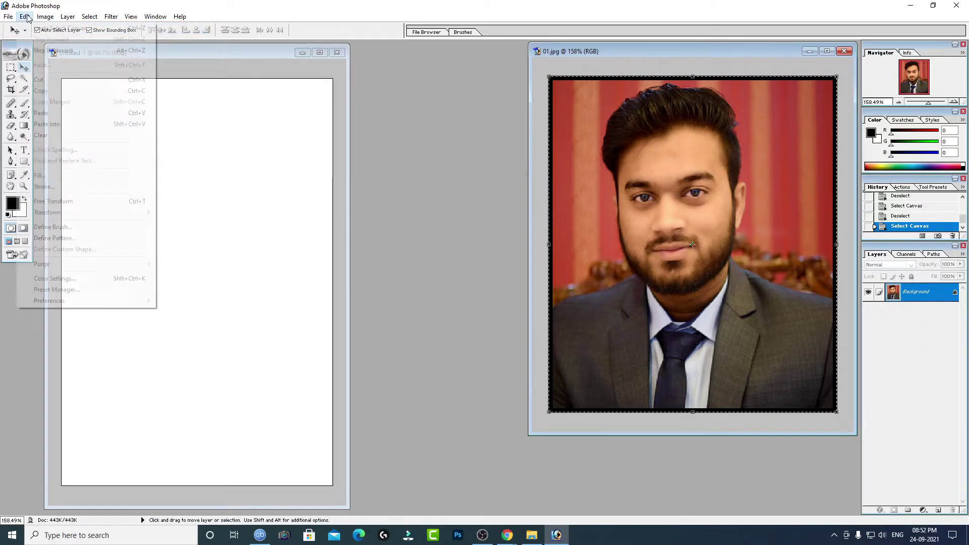
{"action": "left_click", "coordinate": [53, 91]}
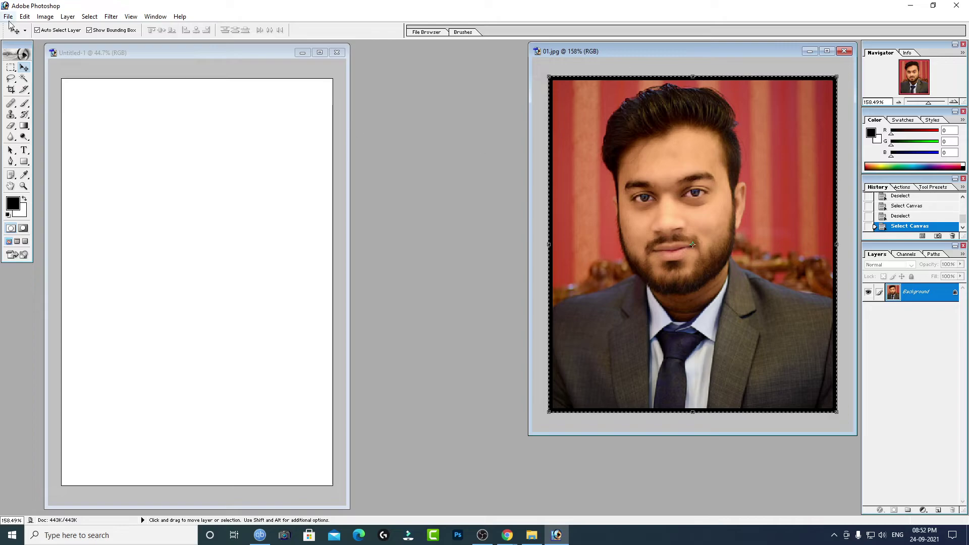
{"action": "left_click", "coordinate": [24, 16]}
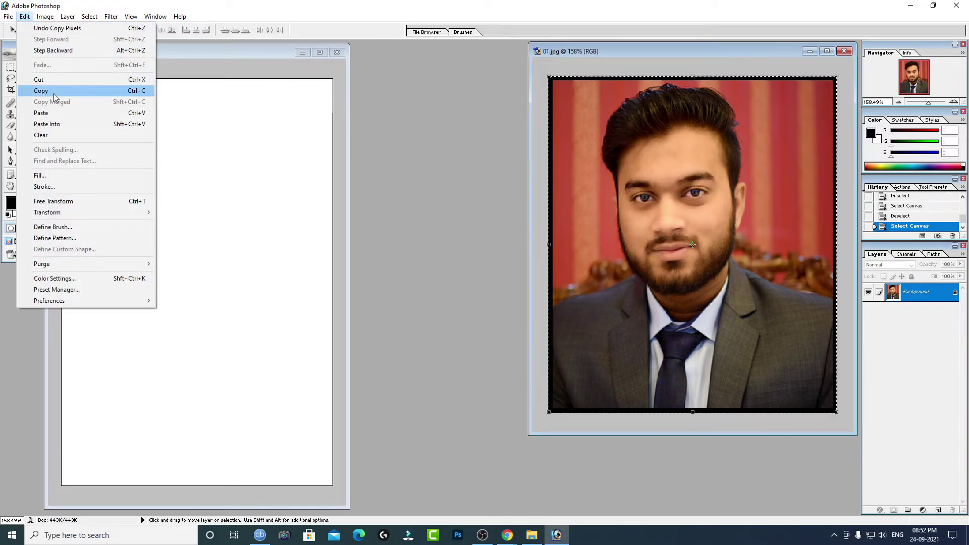
{"action": "left_click", "coordinate": [49, 91]}
Paste three portrait copies into Untitled-1, placing them left, middle and right along the top edge.
{"action": "left_click", "coordinate": [210, 108]}
{"action": "left_click_drag", "start_coordinate": [225, 60], "coordinate": [219, 60]}
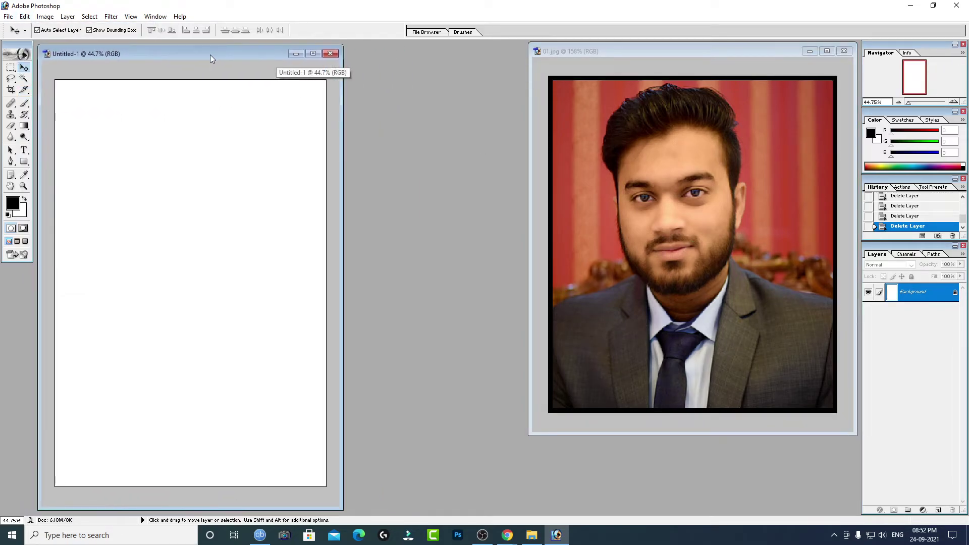
{"action": "left_click", "coordinate": [24, 17]}
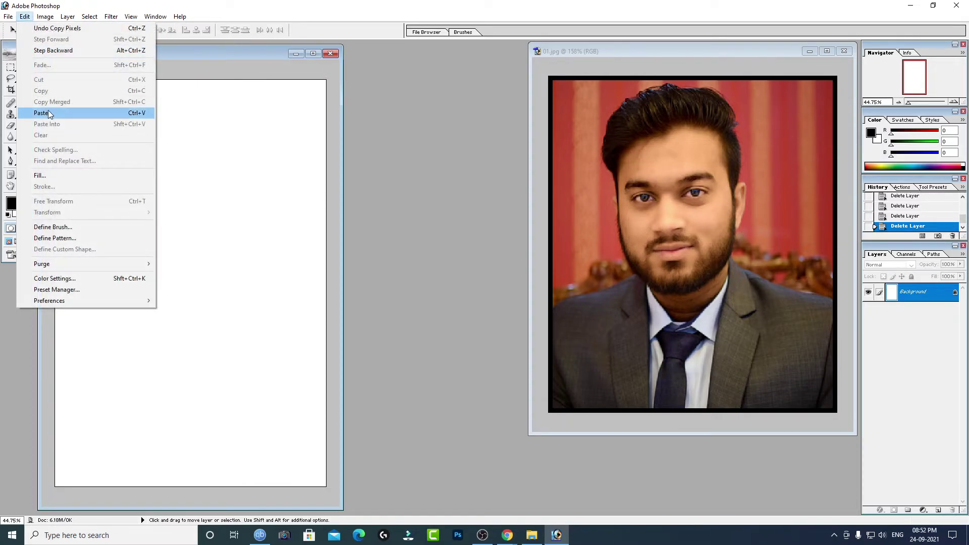
{"action": "left_click", "coordinate": [38, 114]}
{"action": "left_click_drag", "start_coordinate": [211, 252], "coordinate": [120, 116]}
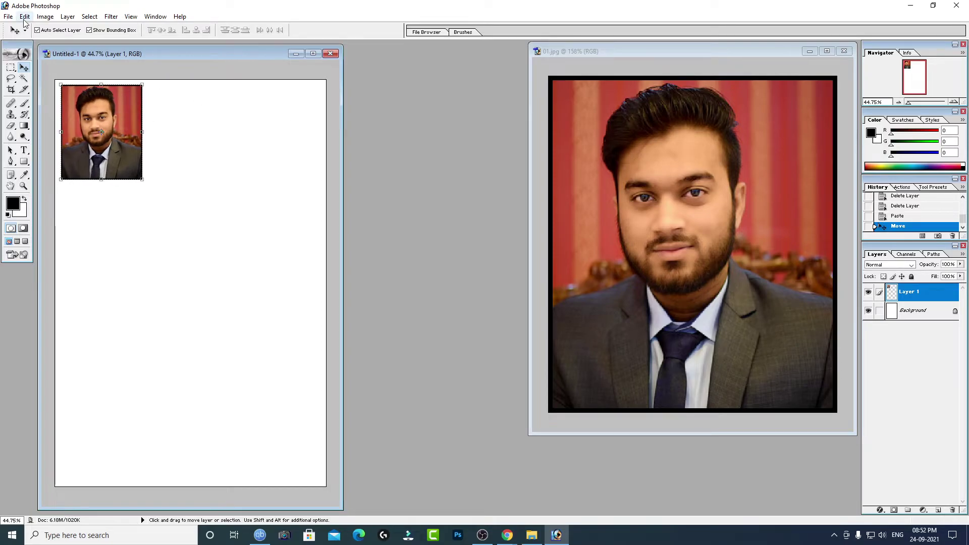
{"action": "left_click", "coordinate": [25, 16]}
{"action": "left_click", "coordinate": [53, 114]}
{"action": "left_click_drag", "start_coordinate": [180, 263], "coordinate": [175, 114]}
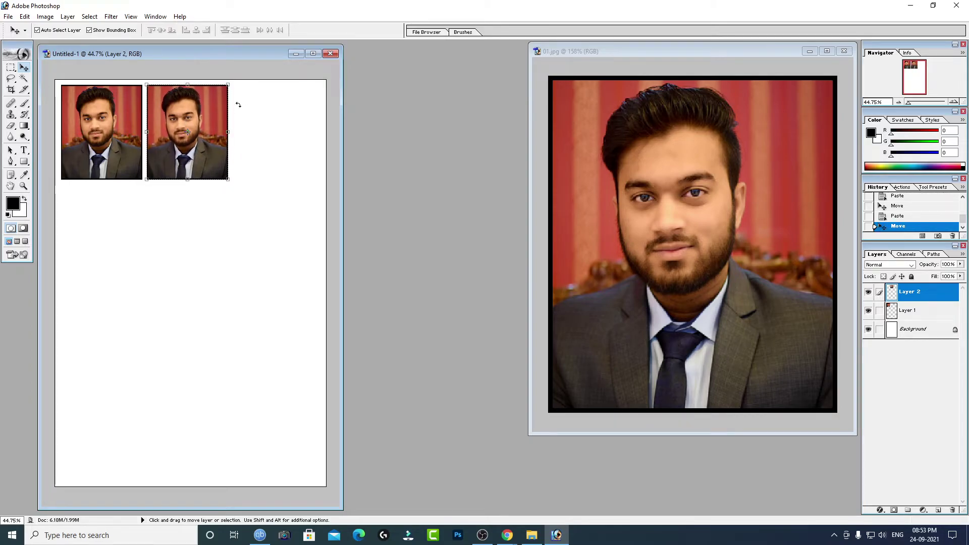
{"action": "left_click", "coordinate": [24, 16]}
{"action": "left_click", "coordinate": [50, 113]}
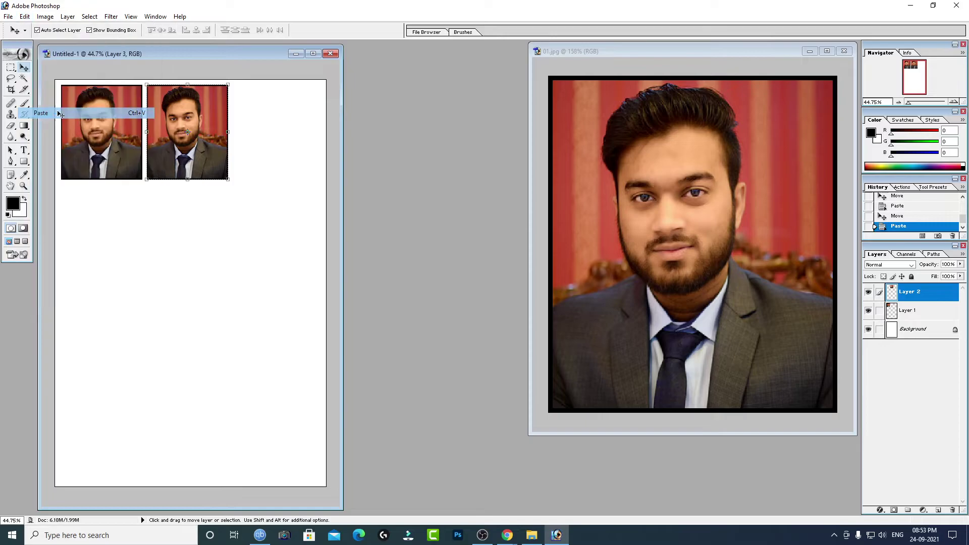
{"action": "mouse_move", "coordinate": [195, 268]}
{"action": "left_mouse_down"}
{"action": "mouse_move", "coordinate": [283, 141]}
{"action": "mouse_move", "coordinate": [278, 120]}
{"action": "left_mouse_up"}
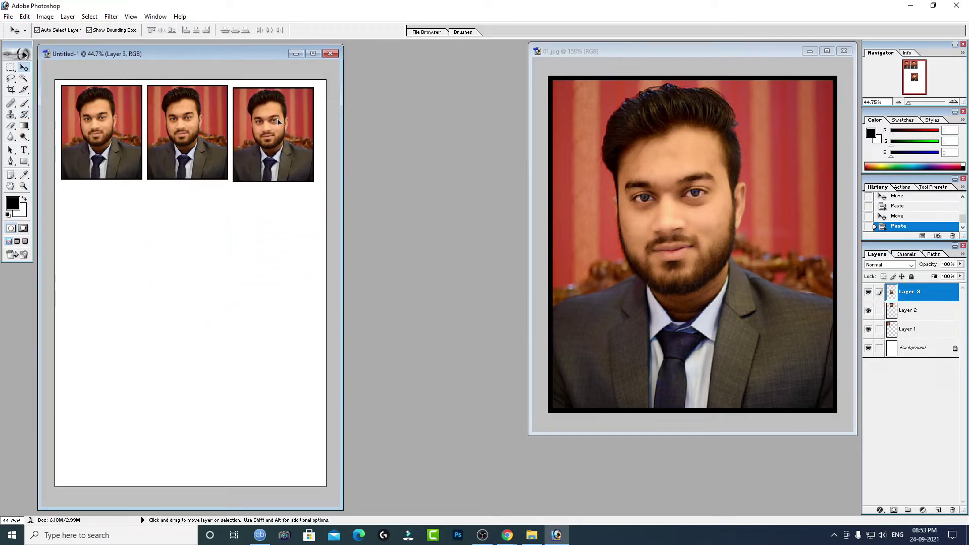
{"action": "key", "text": "Right"}
{"action": "key", "text": "Right"}
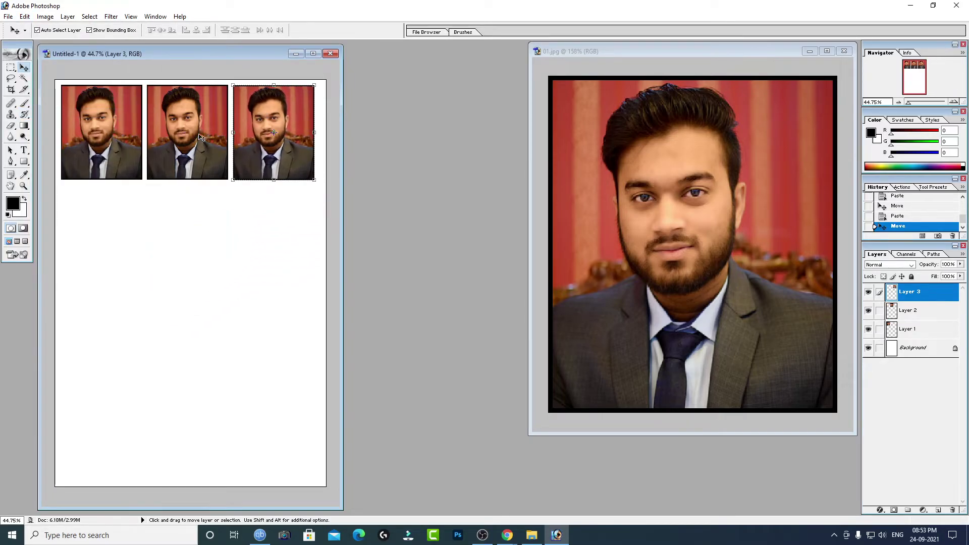
Link the three photo layers, distribute them horizontally, and nudge the row right.
{"action": "left_click", "coordinate": [176, 117], "text": "shift"}
{"action": "left_click", "coordinate": [96, 119], "text": "shift"}
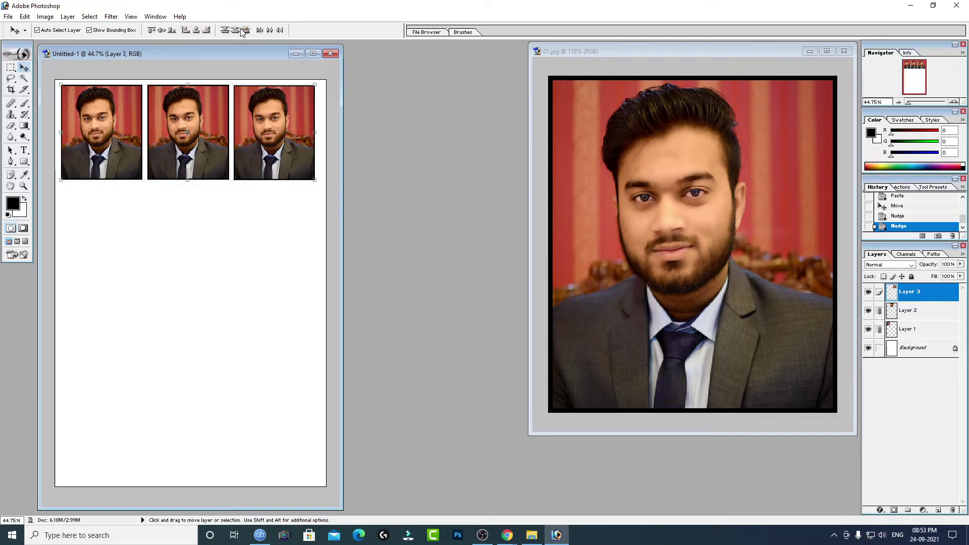
{"action": "left_click", "coordinate": [269, 30]}
{"action": "left_click", "coordinate": [235, 31]}
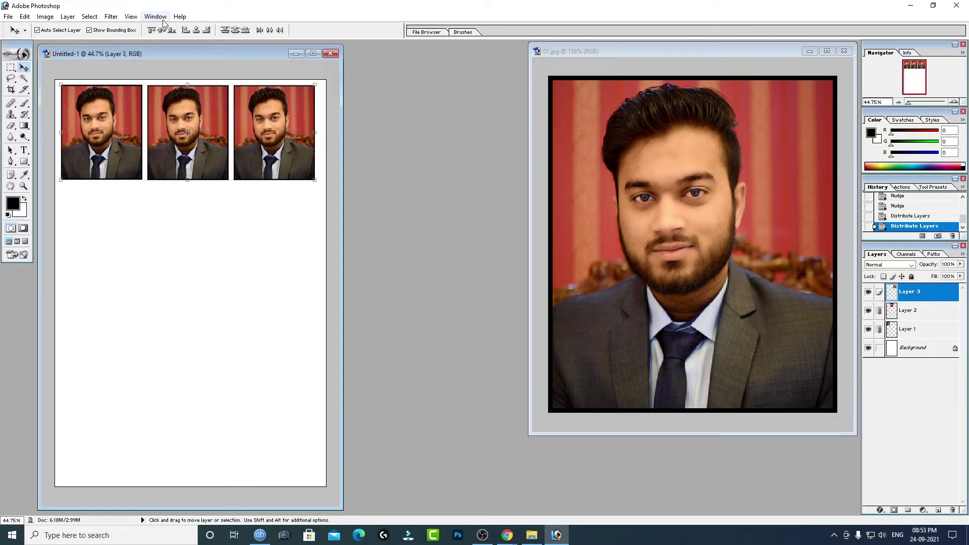
{"action": "left_click", "coordinate": [287, 210]}
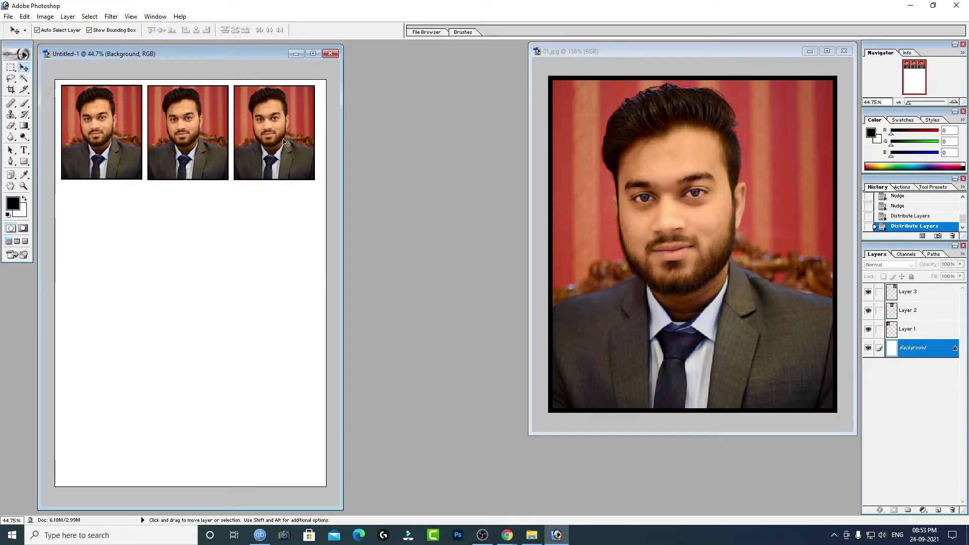
{"action": "left_click_drag", "start_coordinate": [285, 206], "coordinate": [186, 144]}
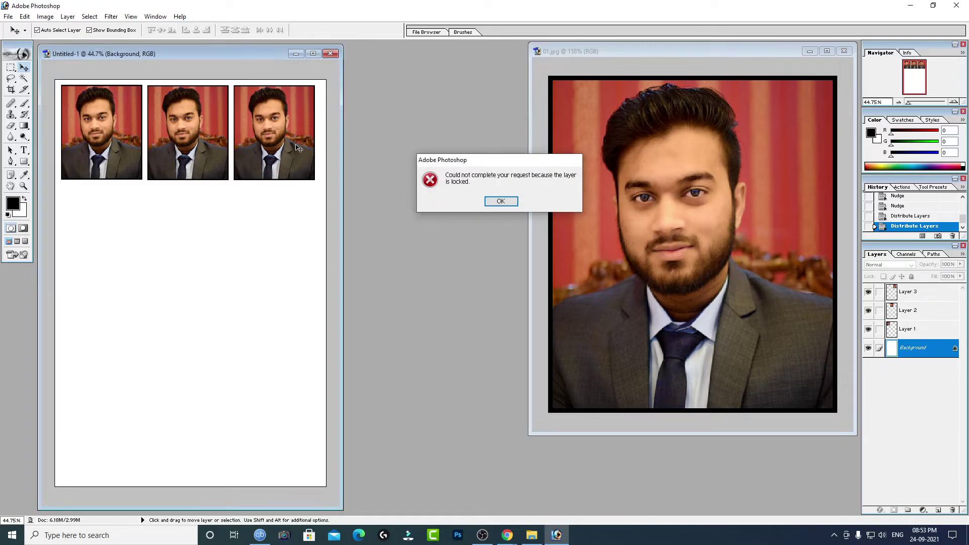
{"action": "key", "text": "Return"}
{"action": "left_click", "coordinate": [195, 148]}
{"action": "key", "text": "Right"}
{"action": "key", "text": "Right"}
{"action": "key", "text": "Right"}
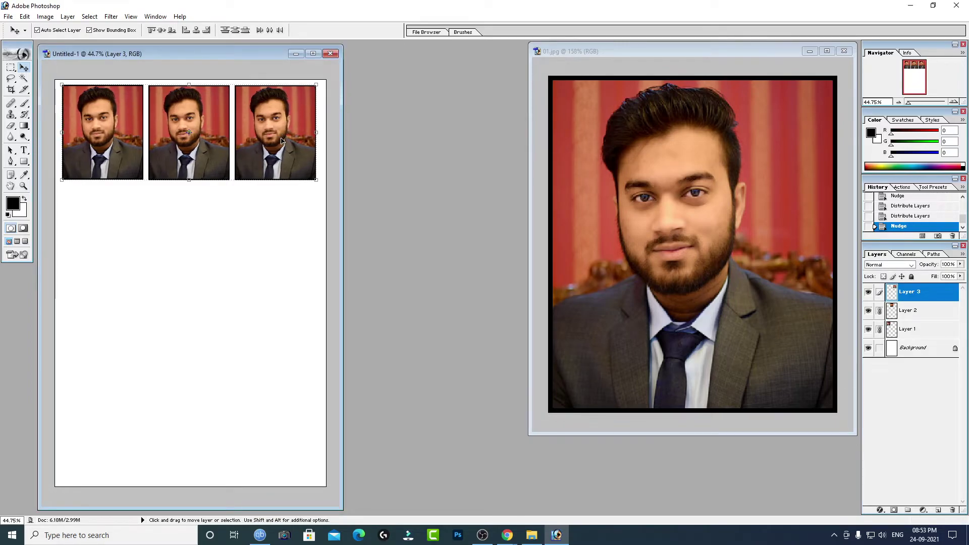
{"action": "key", "text": "Right"}
{"action": "key", "text": "Right"}
{"action": "key", "text": "Right"}
{"action": "key", "text": "Right"}
{"action": "key", "text": "Right"}
{"action": "key", "text": "Right"}
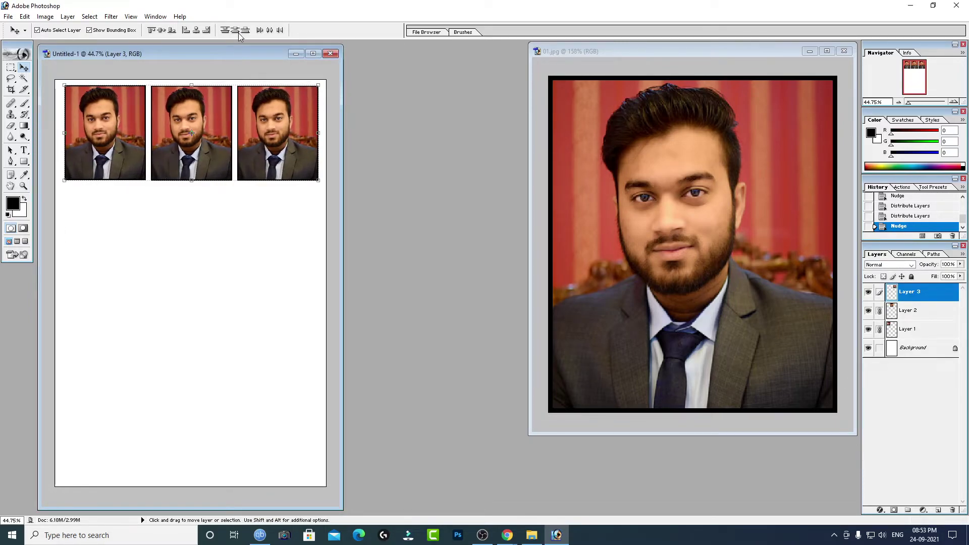
Redistribute the photos, undo a right-edge alignment, align their tops, and reactivate Layer 3.
{"action": "left_click", "coordinate": [267, 30]}
{"action": "left_click", "coordinate": [267, 31]}
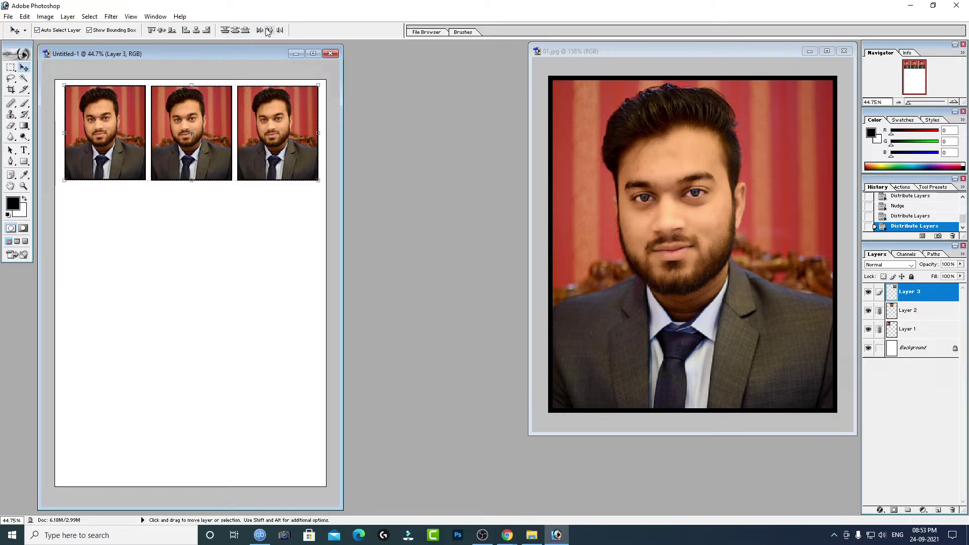
{"action": "left_click", "coordinate": [207, 30]}
{"action": "key", "text": "ctrl+z"}
{"action": "left_click", "coordinate": [166, 30]}
{"action": "left_click", "coordinate": [165, 31]}
{"action": "left_click", "coordinate": [282, 251]}
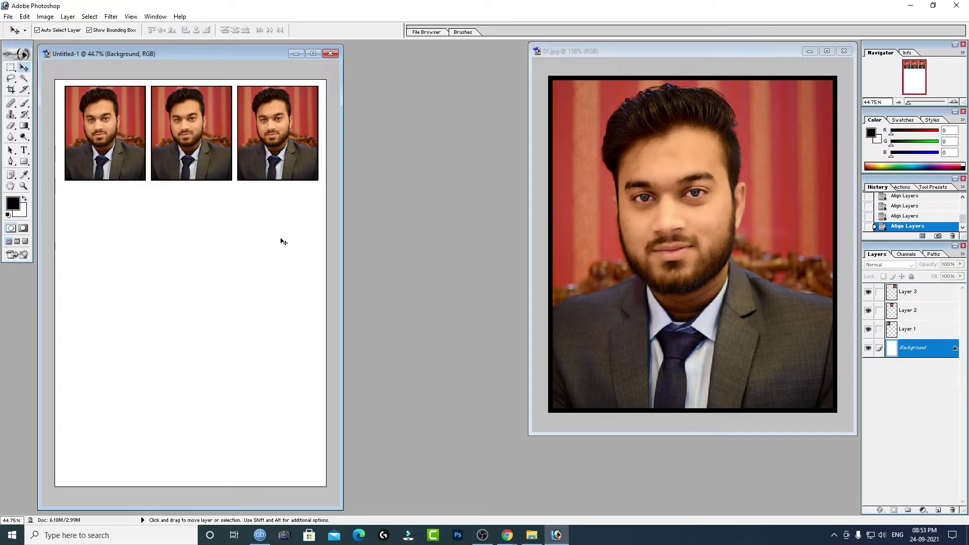
{"action": "left_click_drag", "start_coordinate": [244, 189], "coordinate": [150, 136]}
{"action": "key", "text": "Return"}
{"action": "left_click", "coordinate": [189, 147]}
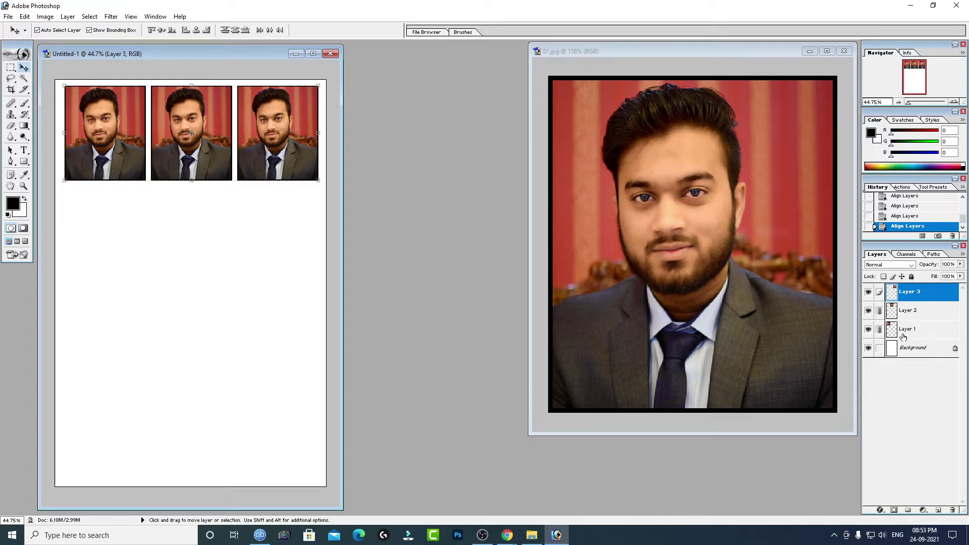
Rework the layer links, unlinking Layers 3 and 1 from Layer 2.
{"action": "left_click", "coordinate": [913, 335]}
{"action": "left_click", "coordinate": [922, 314], "text": "ctrl"}
{"action": "left_click", "coordinate": [932, 293], "text": "ctrl+shift"}
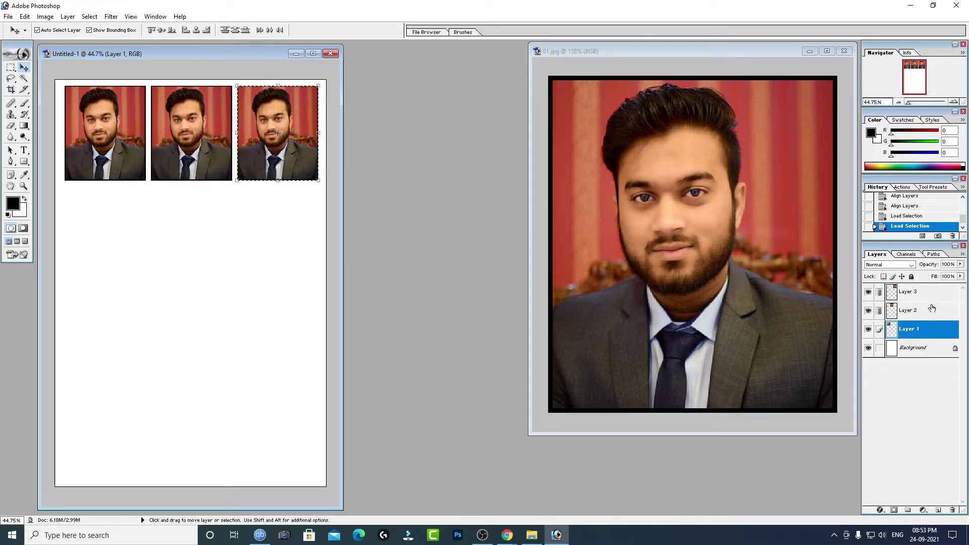
{"action": "key", "text": "ctrl+d"}
{"action": "left_click", "coordinate": [886, 312]}
{"action": "left_click", "coordinate": [880, 293]}
{"action": "left_click", "coordinate": [880, 329]}
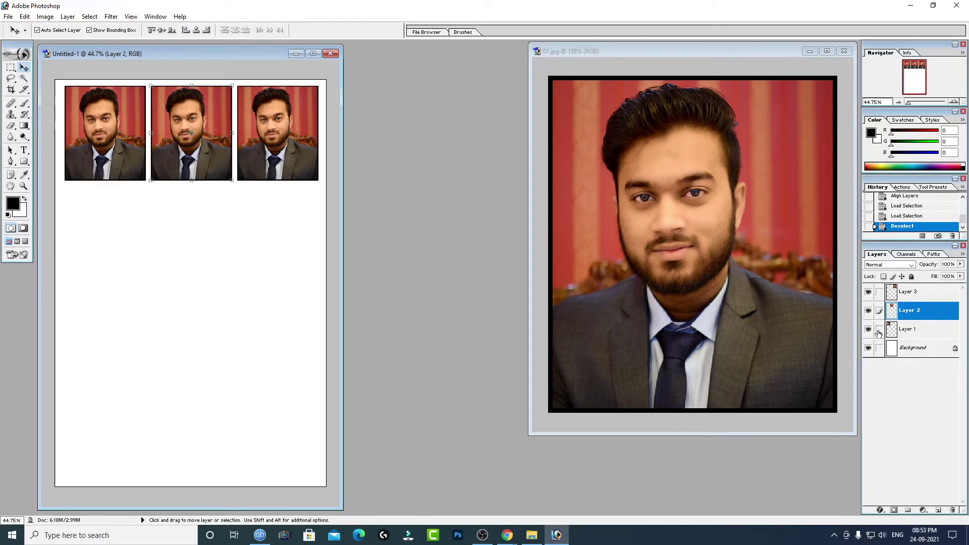
{"action": "left_click", "coordinate": [944, 331], "text": "ctrl"}
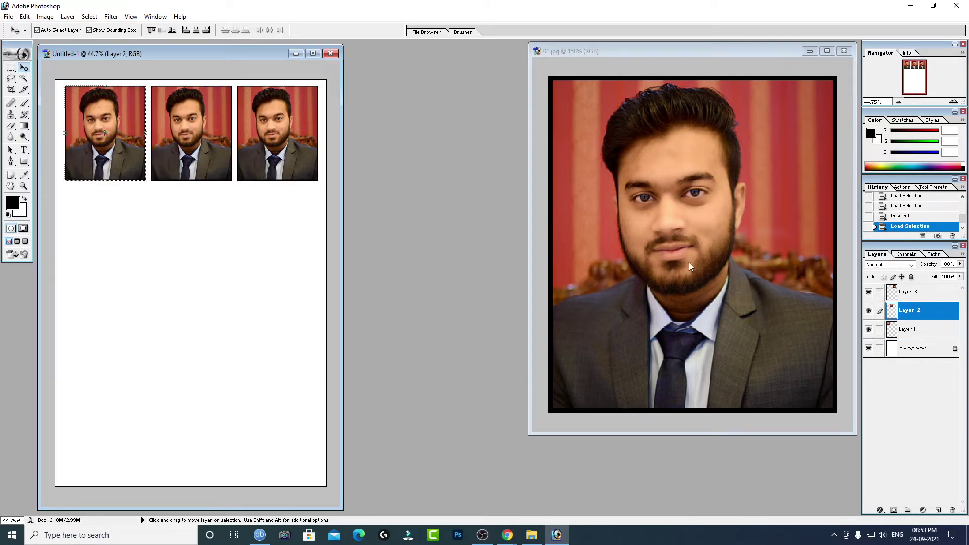
{"action": "key", "text": "ctrl+d"}
Move the third photo down, relink the layers, and try vertical distribute and centre alignment, undoing both.
{"action": "left_click", "coordinate": [261, 295]}
{"action": "left_click", "coordinate": [115, 150]}
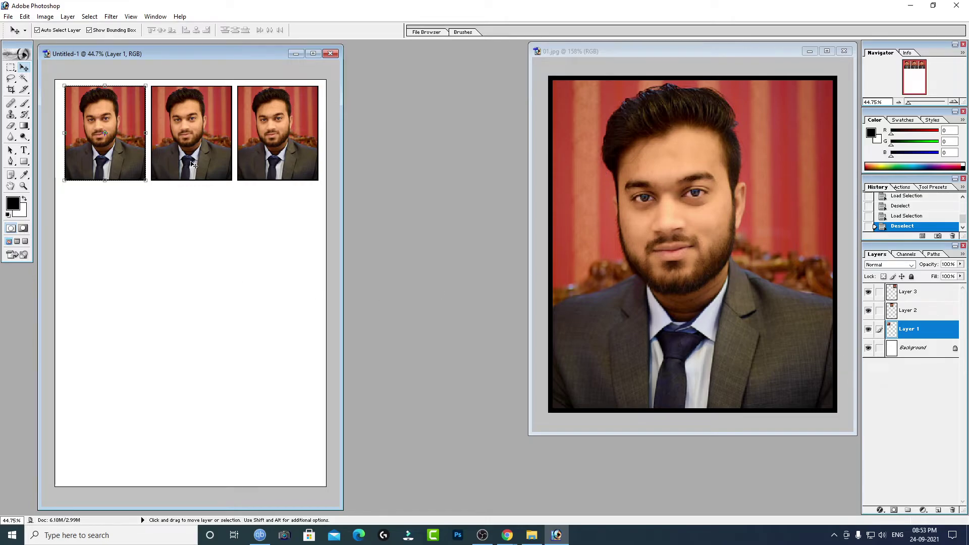
{"action": "left_click", "coordinate": [218, 165]}
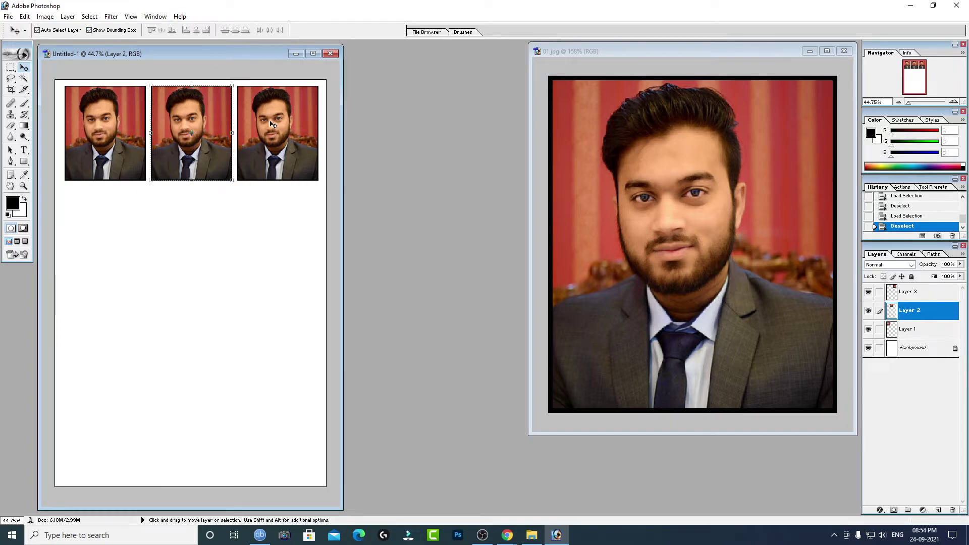
{"action": "left_click_drag", "start_coordinate": [256, 96], "coordinate": [256, 130]}
{"action": "right_click", "coordinate": [193, 124], "text": "shift"}
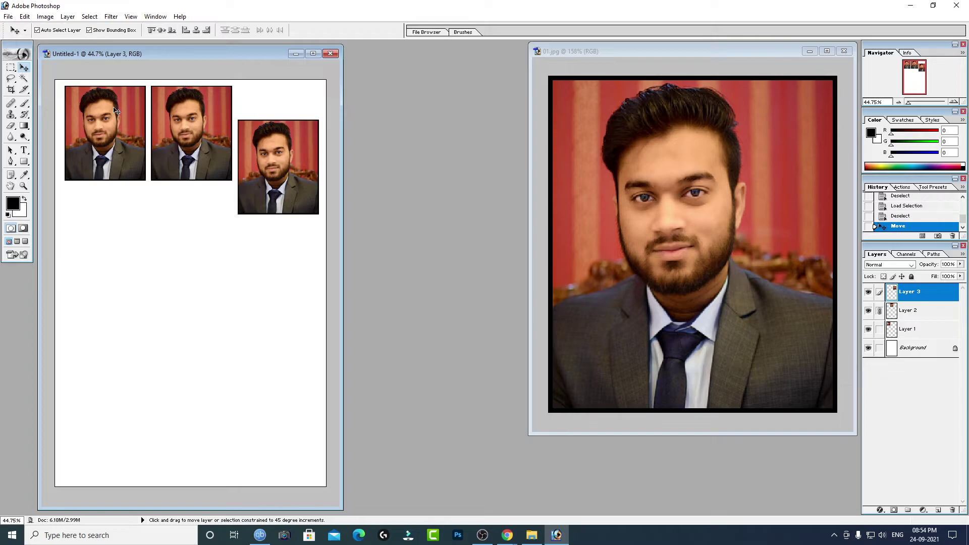
{"action": "right_click", "coordinate": [116, 111], "text": "shift"}
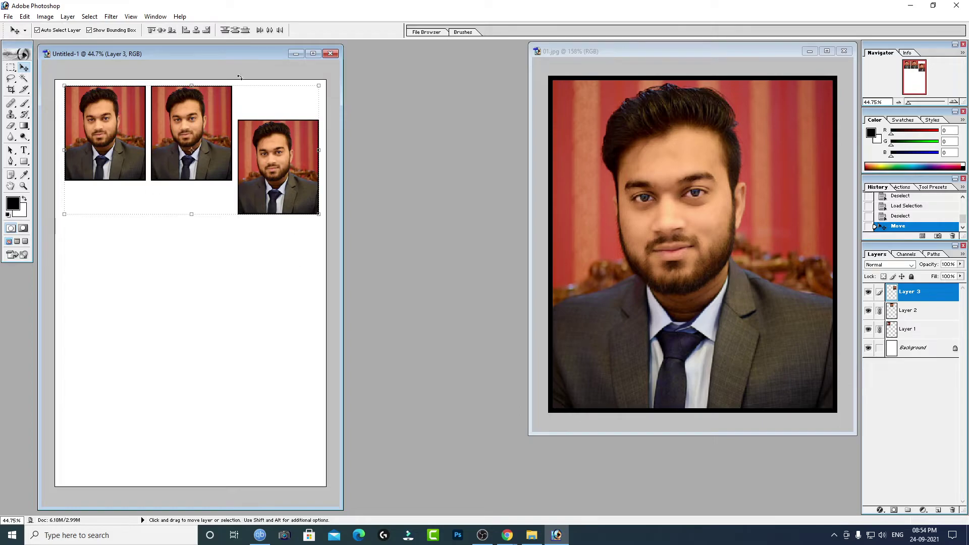
{"action": "left_click", "coordinate": [238, 31]}
{"action": "key", "text": "ctrl+z"}
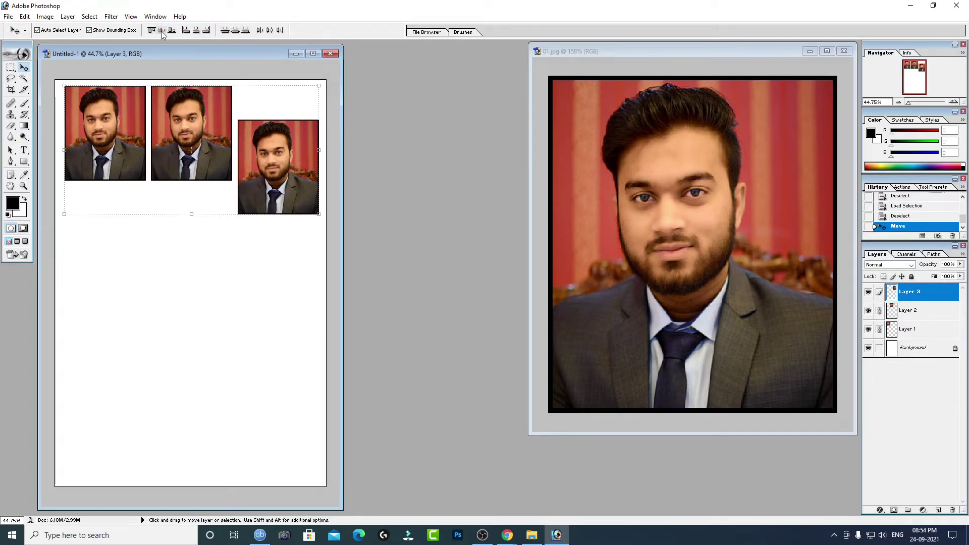
{"action": "left_click", "coordinate": [162, 32]}
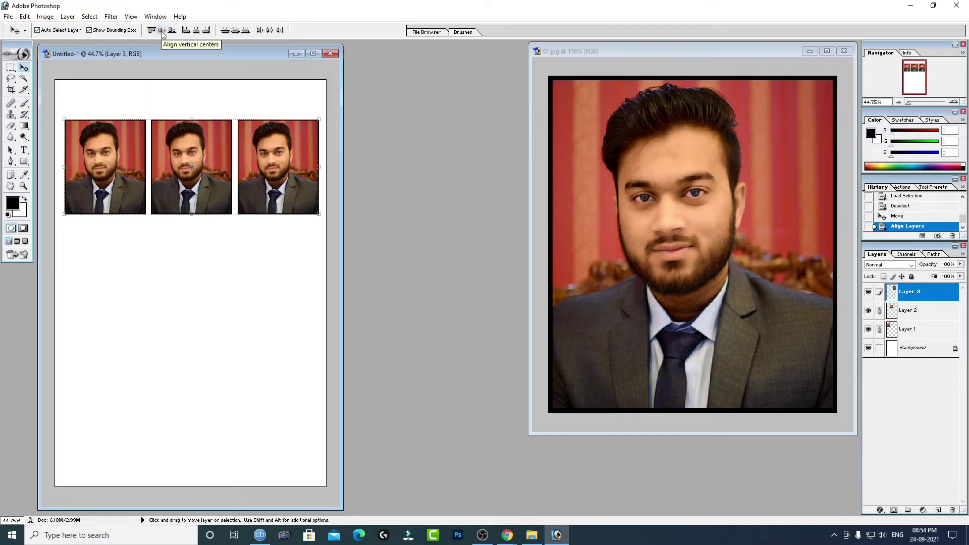
{"action": "key", "text": "ctrl+z"}
Link Layers 2 and 3 to Layer 1 and align the photos' top edges.
{"action": "left_click", "coordinate": [307, 267]}
{"action": "left_click", "coordinate": [105, 134]}
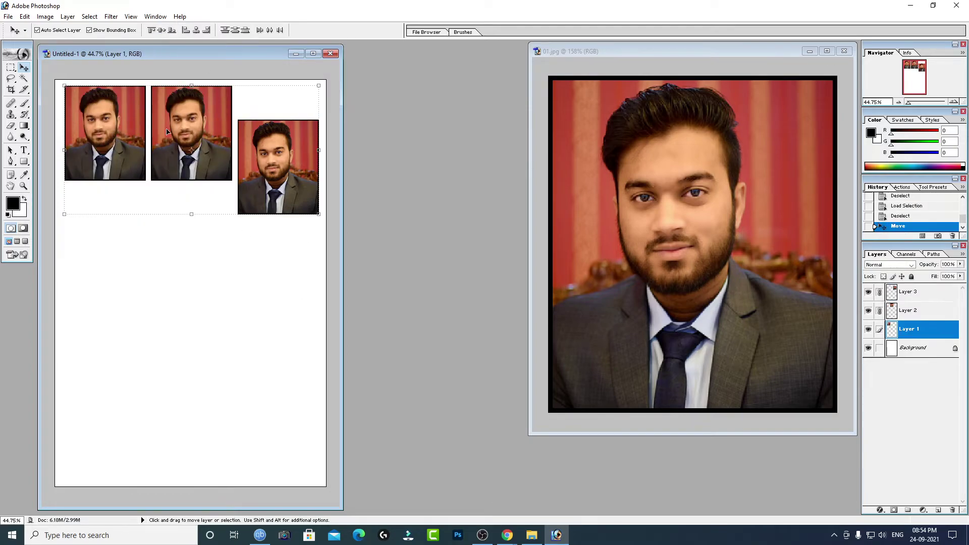
{"action": "left_click", "coordinate": [880, 310]}
{"action": "left_click", "coordinate": [879, 292]}
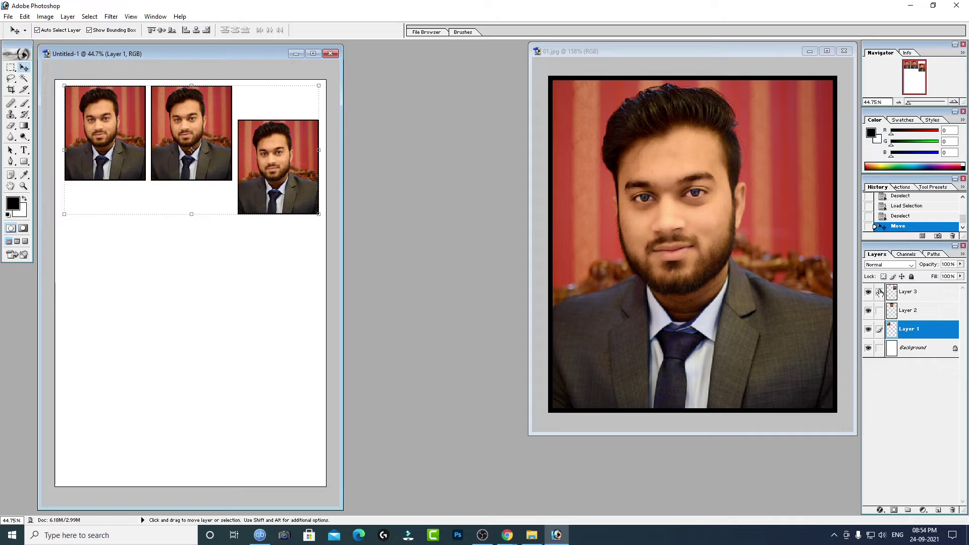
{"action": "left_click", "coordinate": [305, 165]}
{"action": "left_click", "coordinate": [106, 124]}
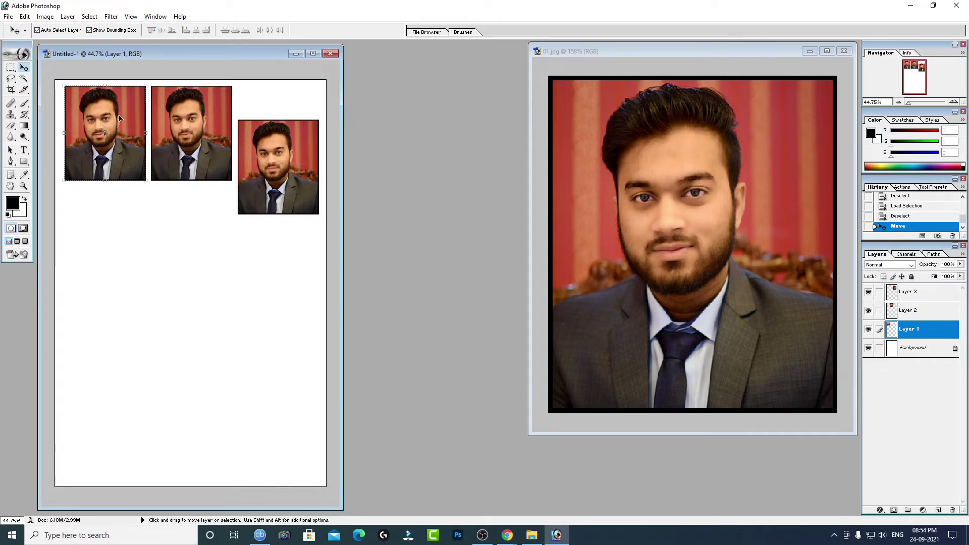
{"action": "left_click", "coordinate": [208, 120], "text": "shift"}
{"action": "left_click", "coordinate": [248, 145], "text": "shift"}
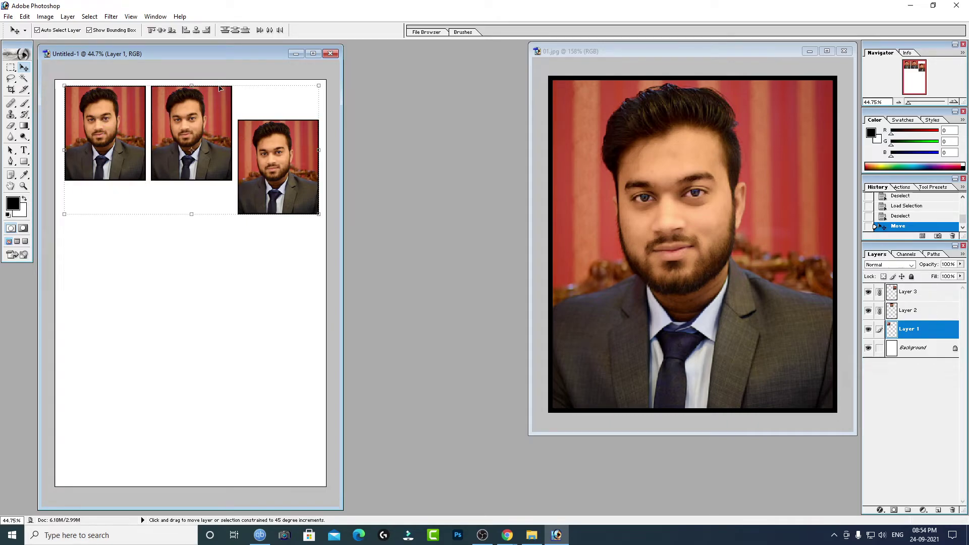
{"action": "left_click", "coordinate": [162, 31]}
Make Layer 3 active and merge the linked photo layers via Layer > Merge Linked.
{"action": "left_click", "coordinate": [250, 203]}
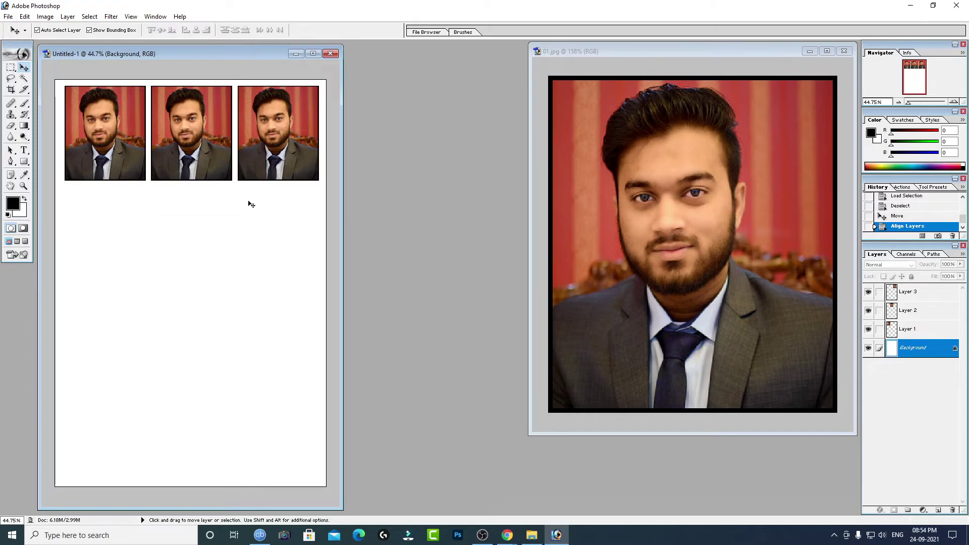
{"action": "left_click", "coordinate": [879, 296]}
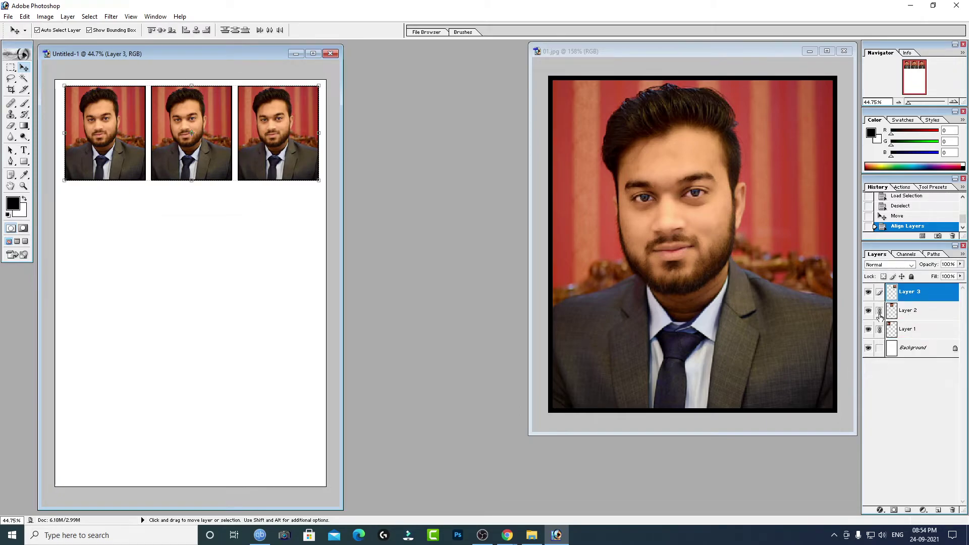
{"action": "left_click", "coordinate": [880, 312]}
{"action": "left_click", "coordinate": [880, 312]}
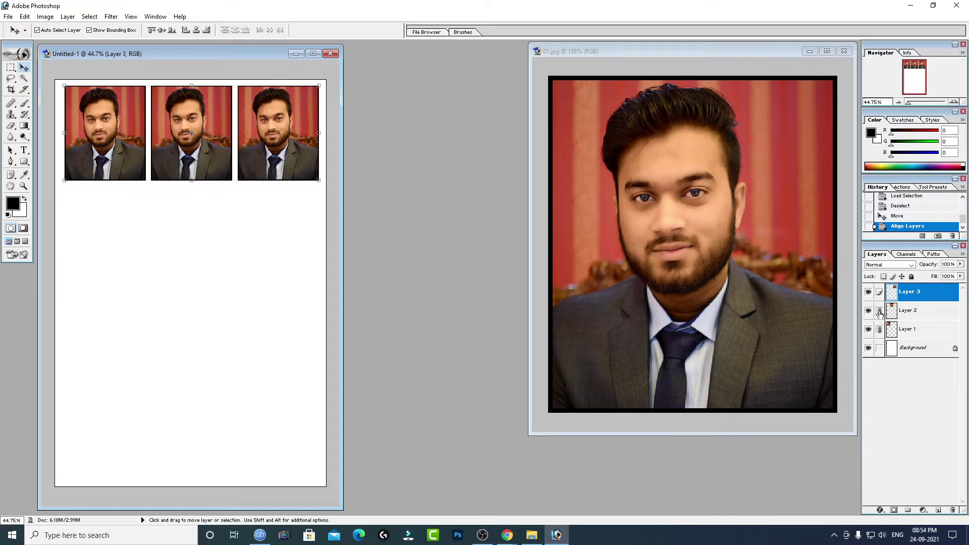
{"action": "right_click", "coordinate": [927, 297]}
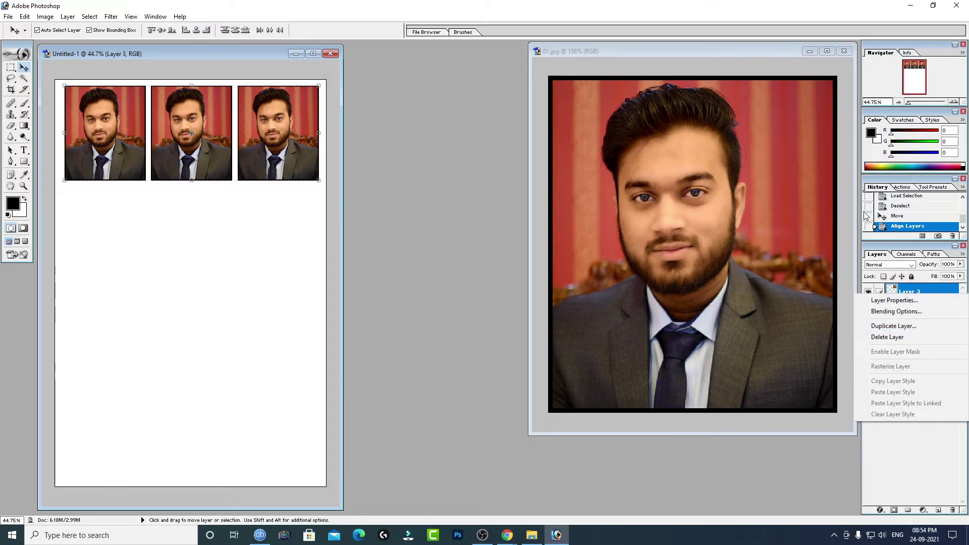
{"action": "left_click", "coordinate": [114, 6]}
{"action": "left_click", "coordinate": [67, 16]}
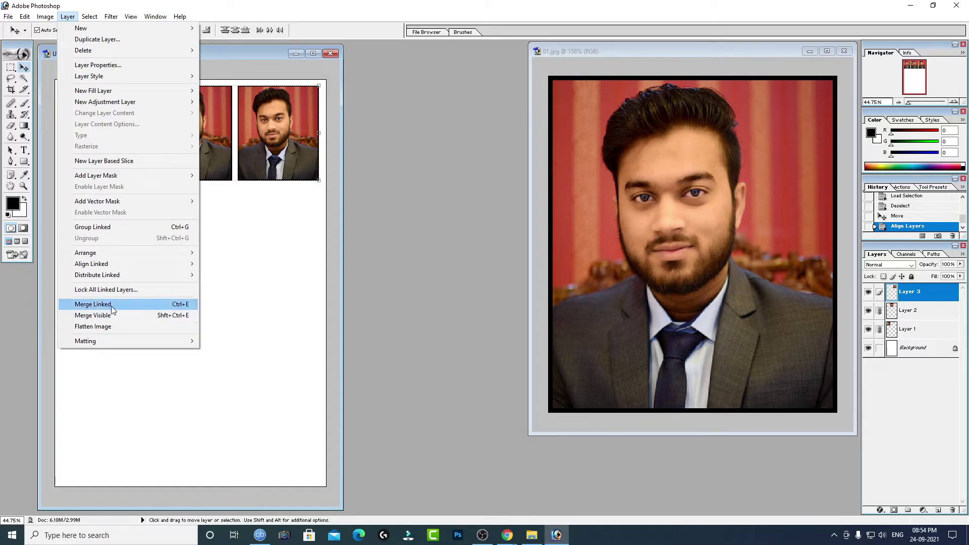
{"action": "left_click", "coordinate": [187, 305]}
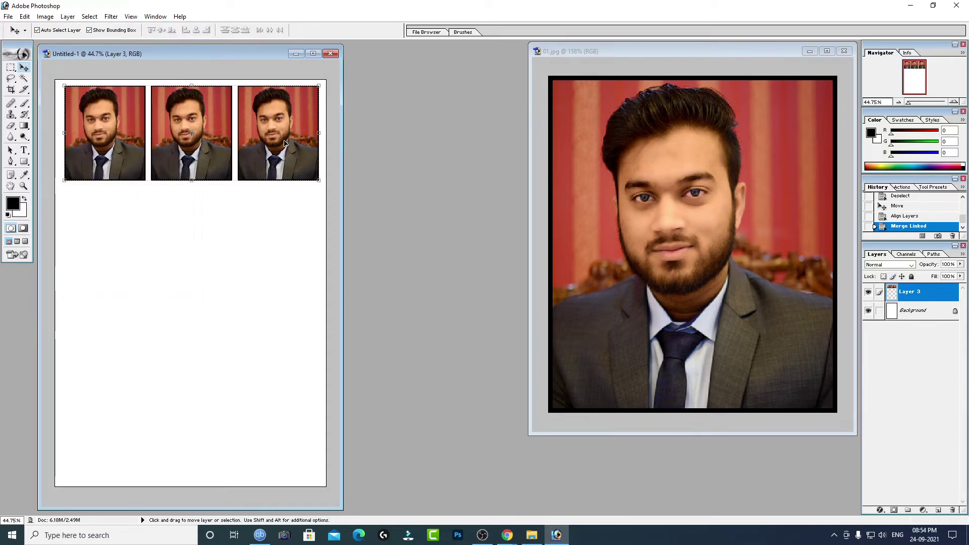
{"action": "left_click_drag", "start_coordinate": [286, 143], "coordinate": [283, 148]}
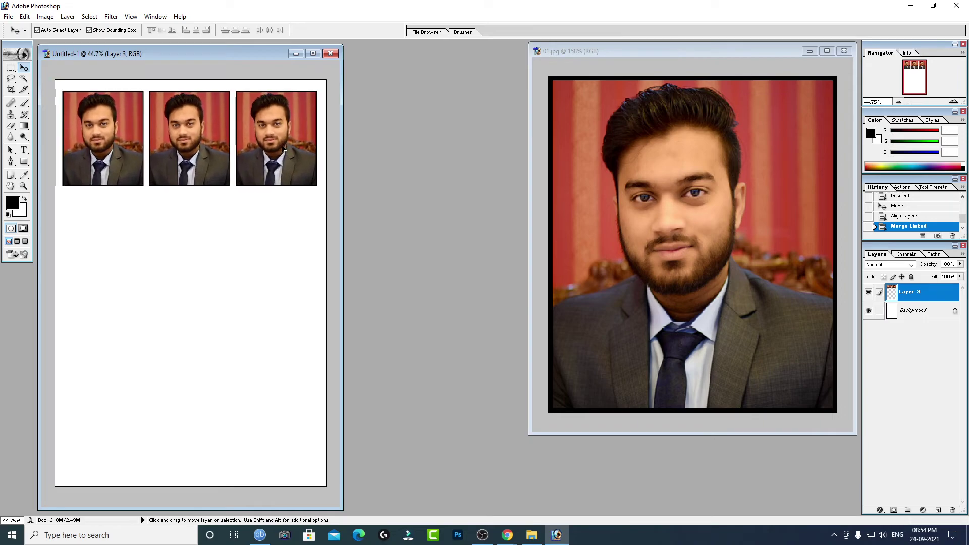
{"action": "mouse_move", "coordinate": [283, 149]}
{"action": "left_mouse_down"}
{"action": "mouse_move", "coordinate": [290, 152]}
{"action": "mouse_move", "coordinate": [276, 145]}
{"action": "left_mouse_up"}
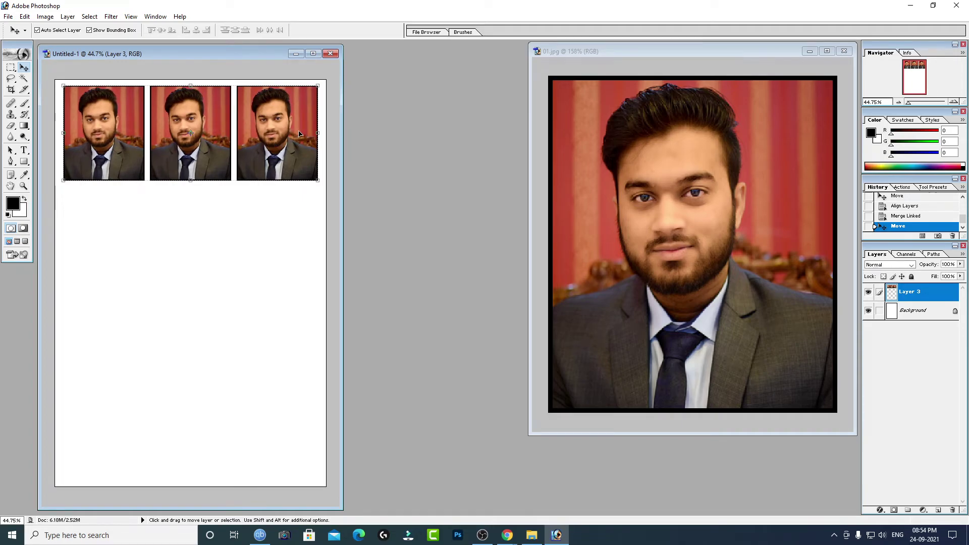
{"action": "key", "text": "alt"}
{"action": "left_click_drag", "start_coordinate": [282, 125], "coordinate": [249, 218]}
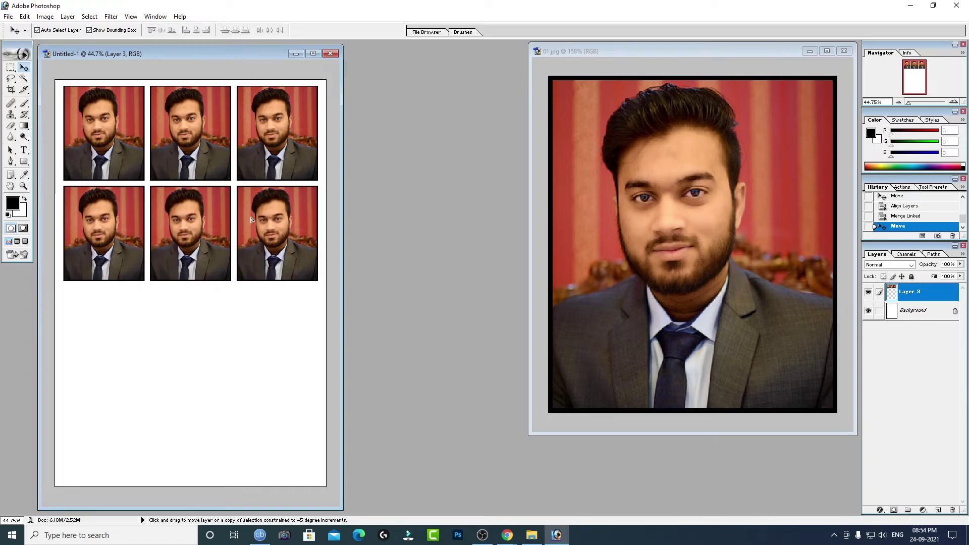
{"action": "left_click_drag", "start_coordinate": [249, 218], "coordinate": [249, 219]}
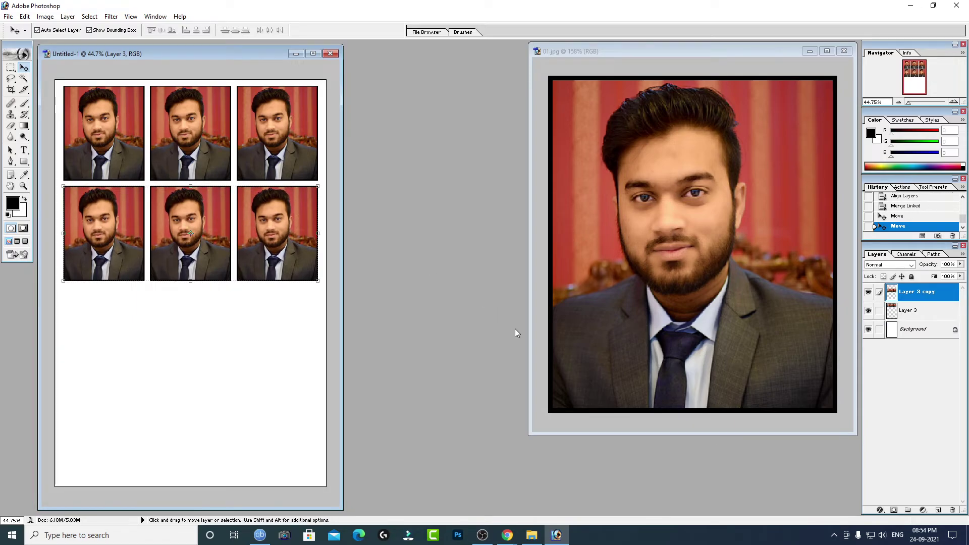
{"action": "mouse_move", "coordinate": [275, 203]}
{"action": "left_mouse_down"}
{"action": "mouse_move", "coordinate": [276, 324]}
{"action": "mouse_move", "coordinate": [272, 304]}
{"action": "left_mouse_up"}
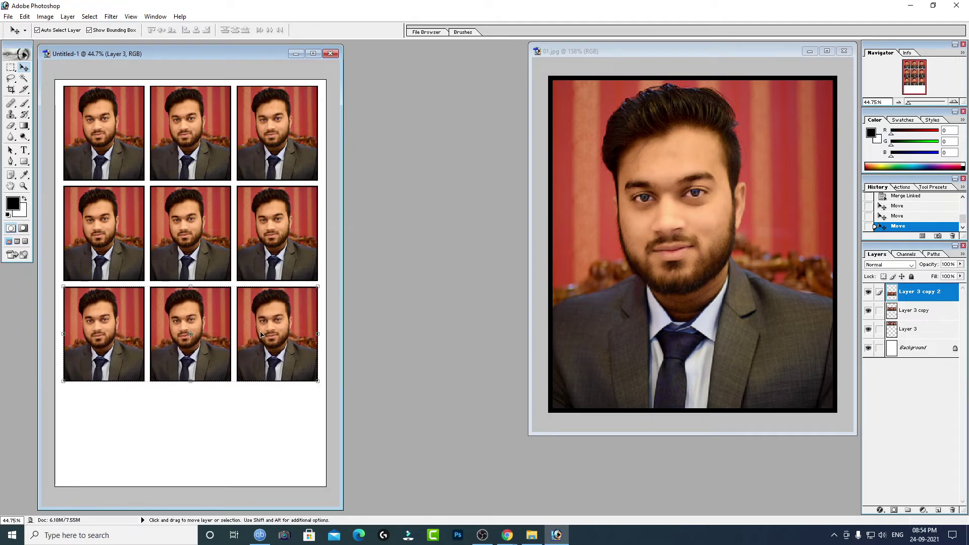
{"action": "left_click_drag", "start_coordinate": [282, 320], "coordinate": [300, 402]}
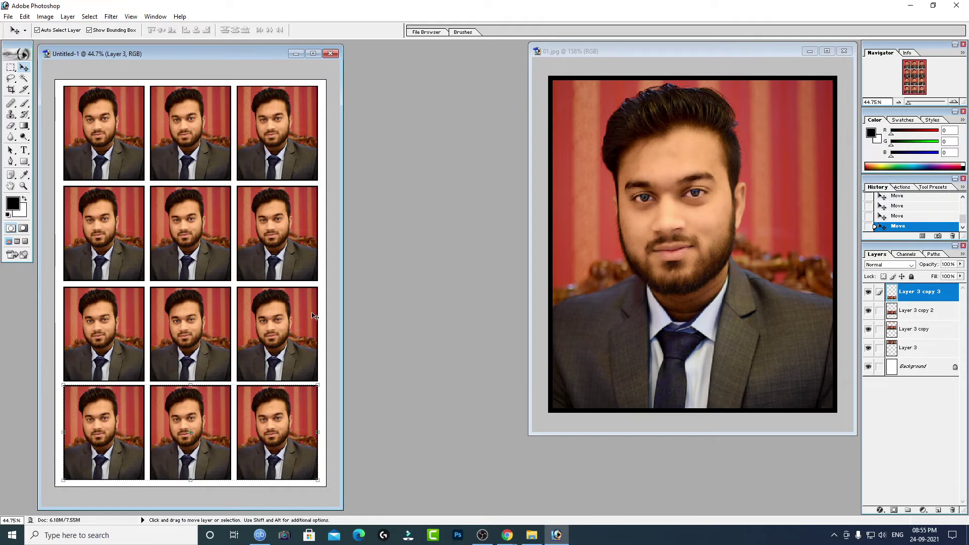
{"action": "left_click", "coordinate": [954, 509]}
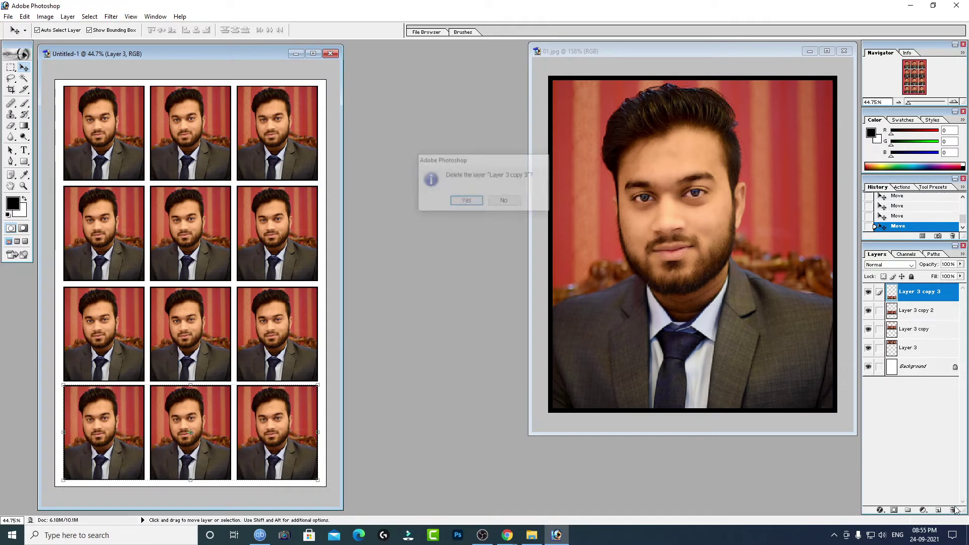
{"action": "key", "text": "Return"}
{"action": "left_click", "coordinate": [955, 510]}
{"action": "key", "text": "Return"}
{"action": "key", "text": "Return"}
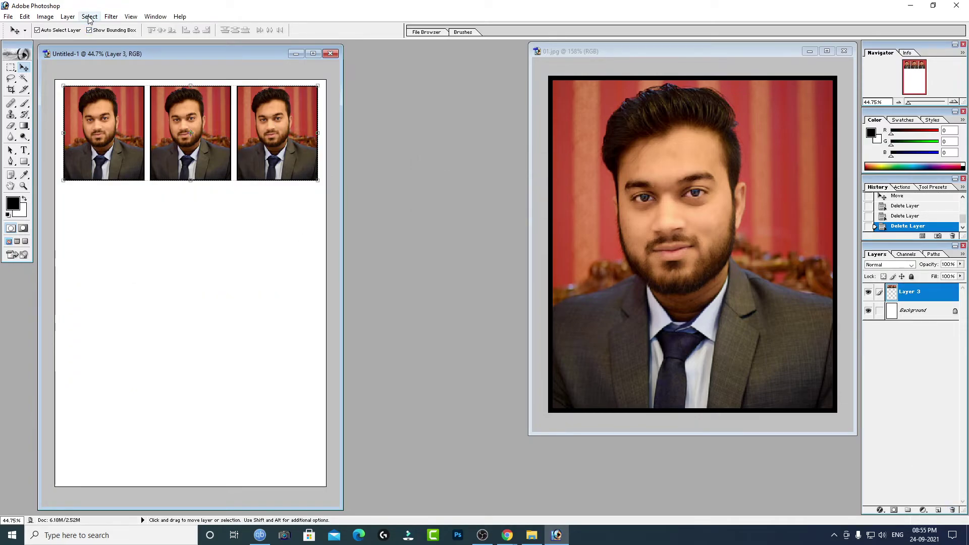
Copy the first row of three photos and paste a second row beneath it.
{"action": "left_click", "coordinate": [89, 17]}
{"action": "left_click", "coordinate": [25, 16]}
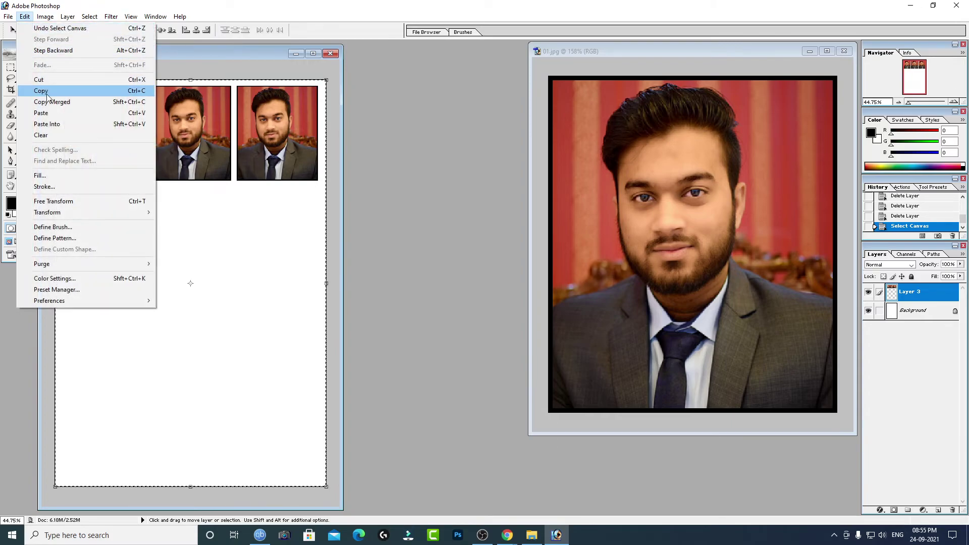
{"action": "left_click", "coordinate": [48, 89]}
{"action": "left_click", "coordinate": [25, 16]}
{"action": "left_click", "coordinate": [47, 113]}
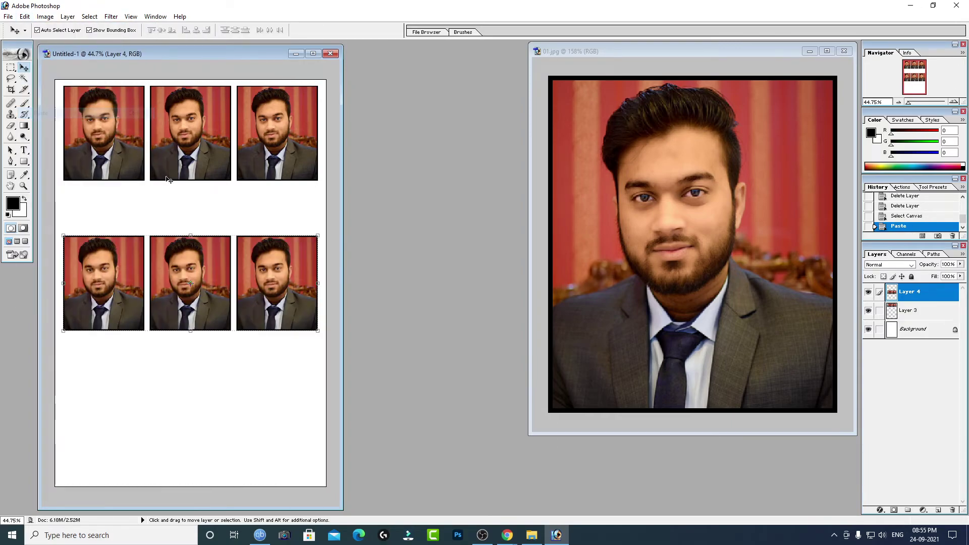
{"action": "left_click_drag", "start_coordinate": [192, 247], "coordinate": [196, 194]}
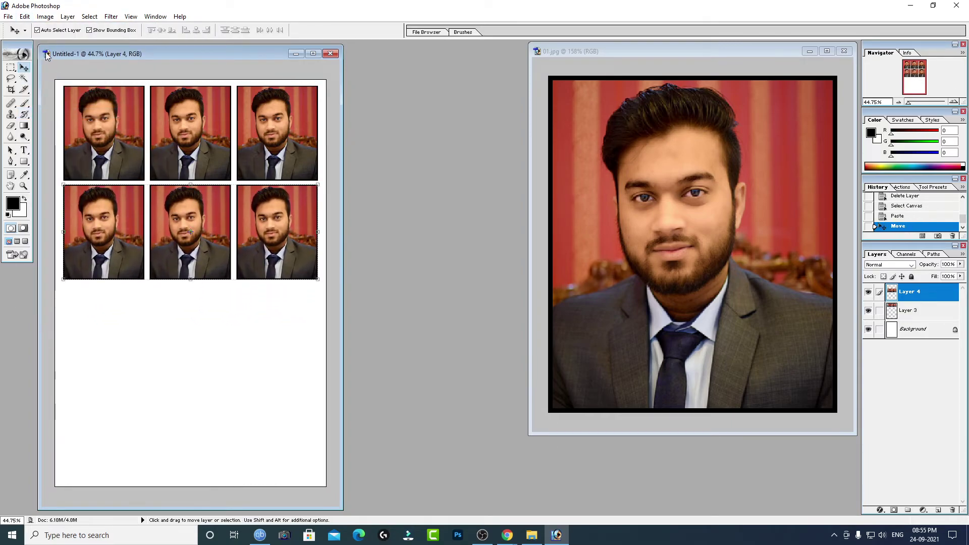
Paste third and fourth rows, placing the fourth at the page bottom.
{"action": "left_click", "coordinate": [24, 16]}
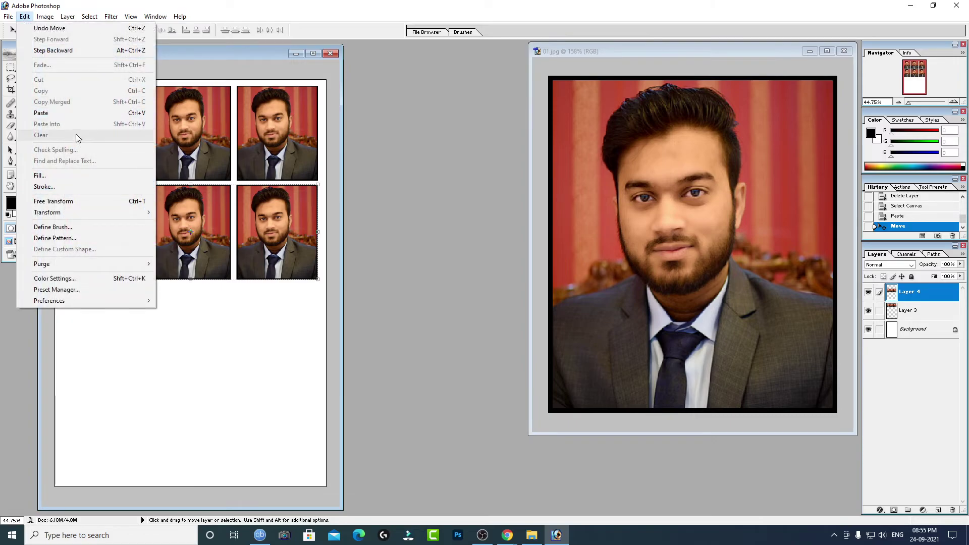
{"action": "left_click", "coordinate": [74, 116]}
{"action": "left_click_drag", "start_coordinate": [192, 262], "coordinate": [191, 311]}
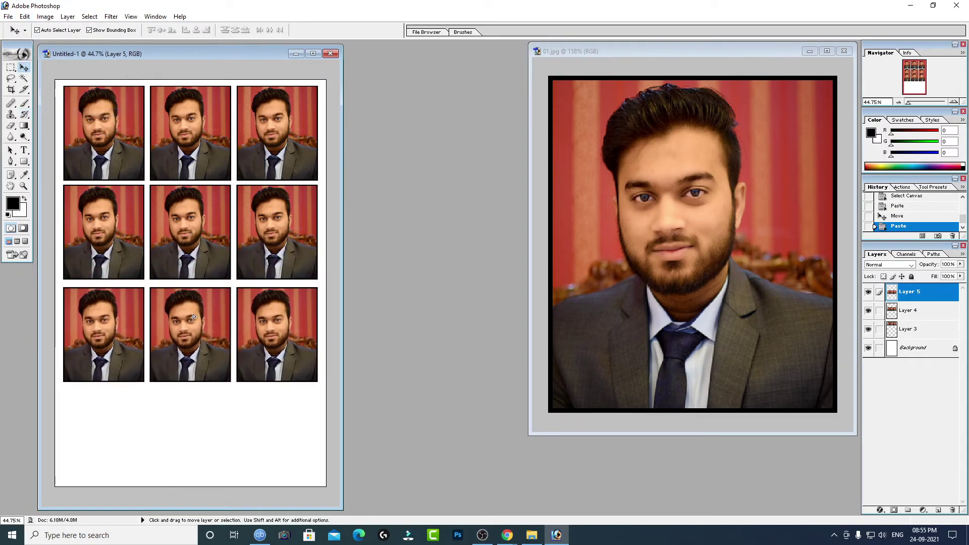
{"action": "left_click", "coordinate": [24, 17]}
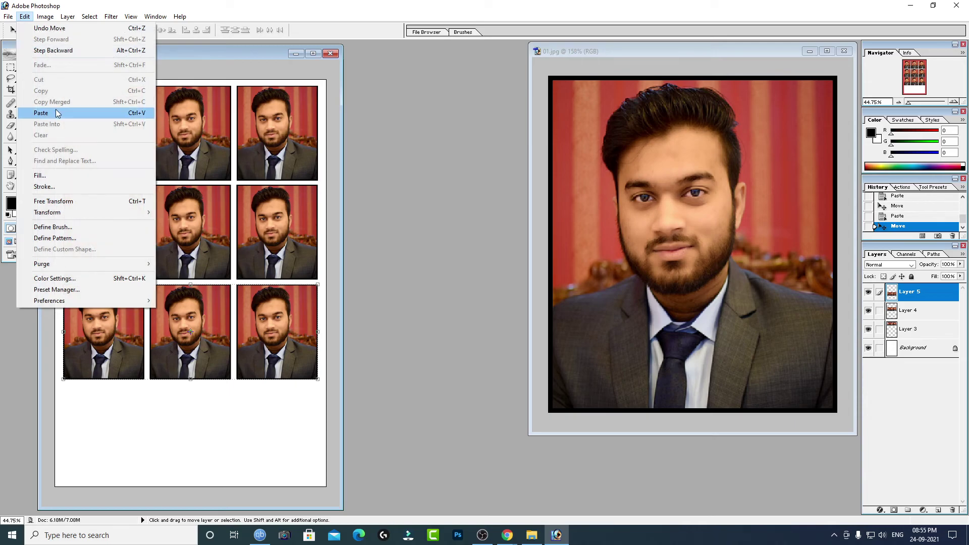
{"action": "left_click", "coordinate": [55, 111]}
{"action": "left_click_drag", "start_coordinate": [191, 244], "coordinate": [191, 394]}
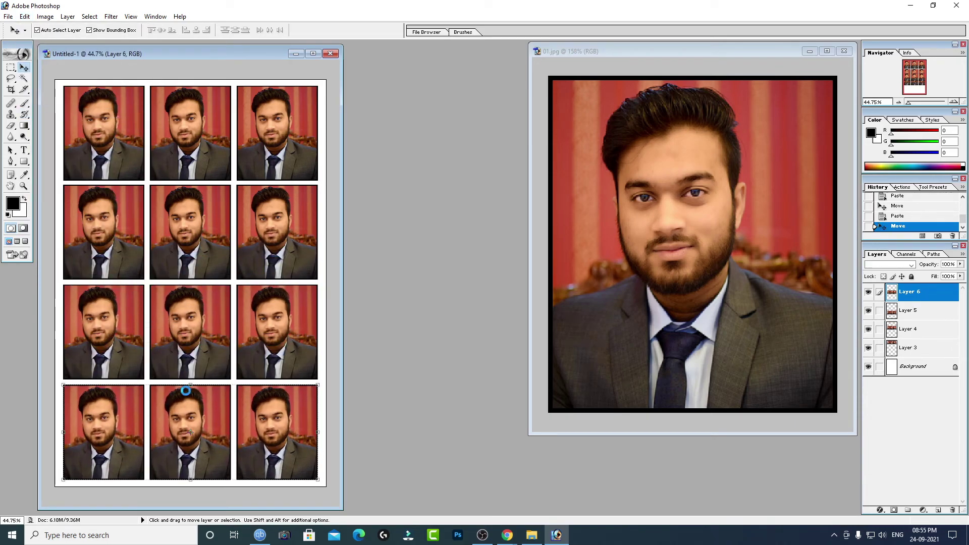
Nudge the third and second rows down to even out the row spacing.
{"action": "left_click", "coordinate": [201, 318]}
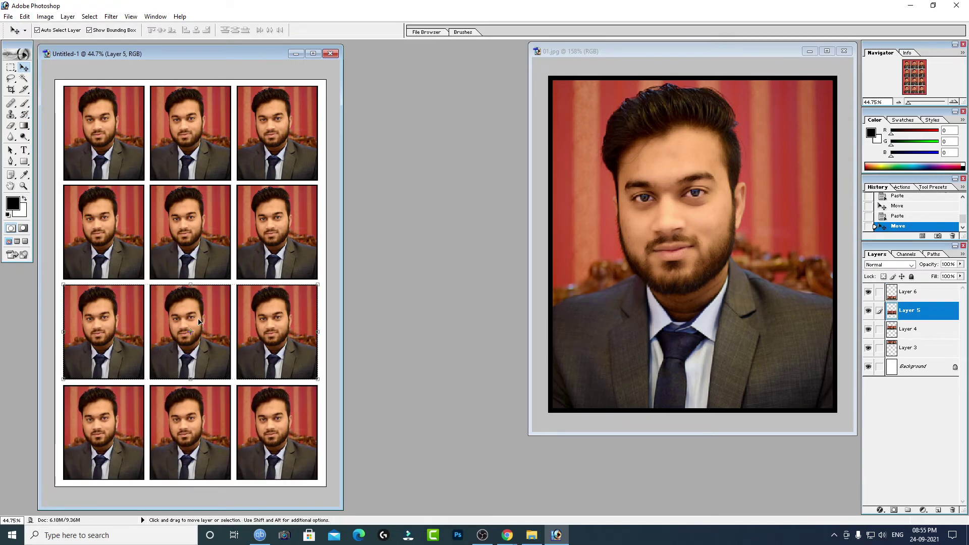
{"action": "key", "text": "Down"}
{"action": "left_click", "coordinate": [207, 194]}
{"action": "key", "text": "Down"}
{"action": "left_click", "coordinate": [227, 165]}
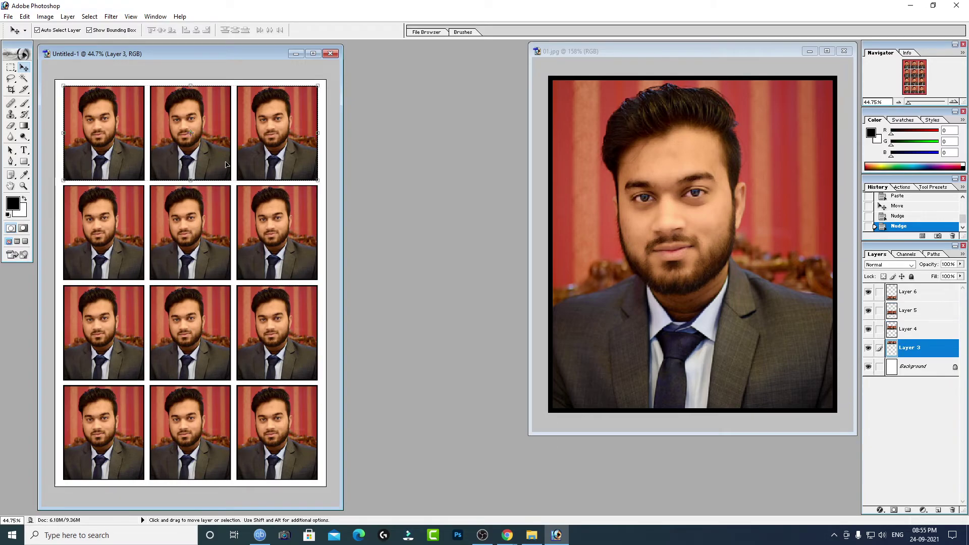
{"action": "scroll", "coordinate": [265, 131], "scroll_direction": "down", "scroll_amount": 1}
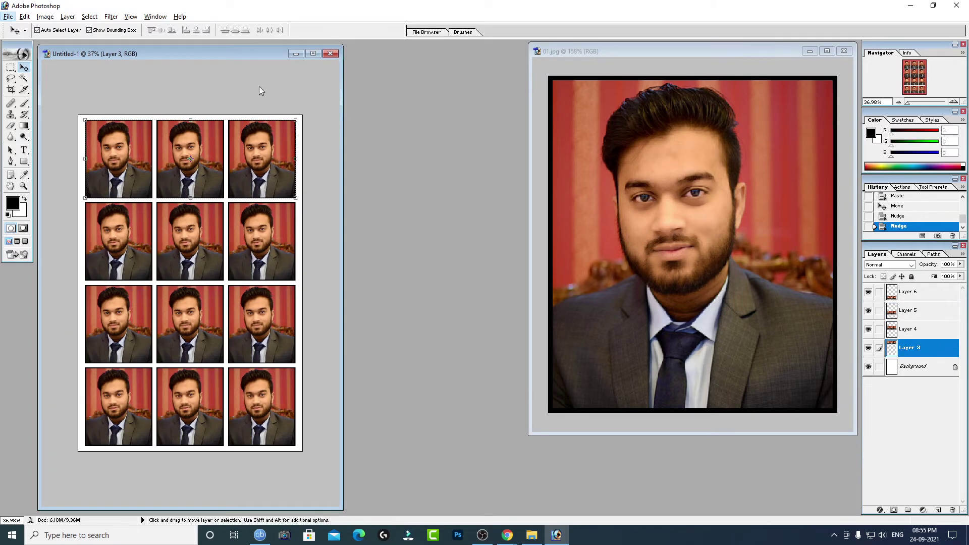
{"action": "left_click", "coordinate": [930, 374]}
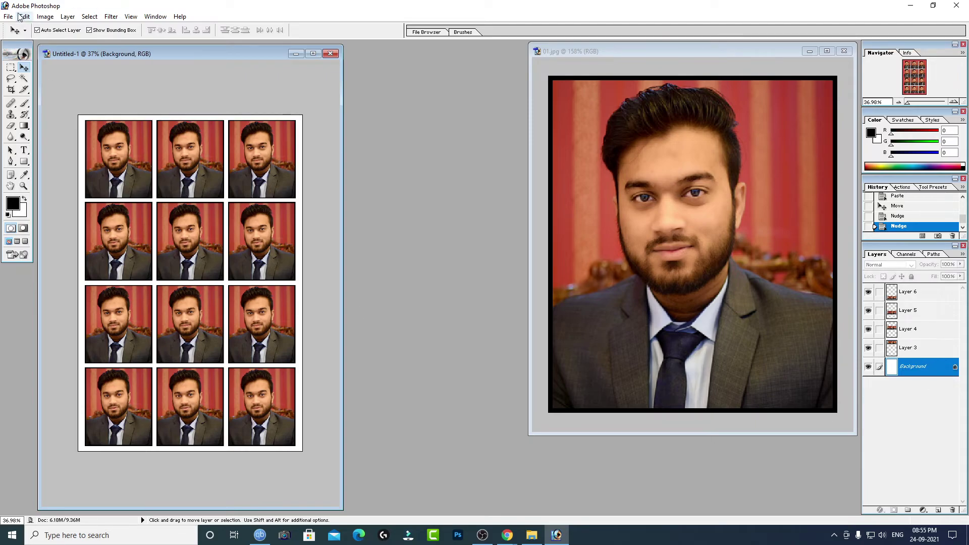
{"action": "left_click", "coordinate": [10, 16]}
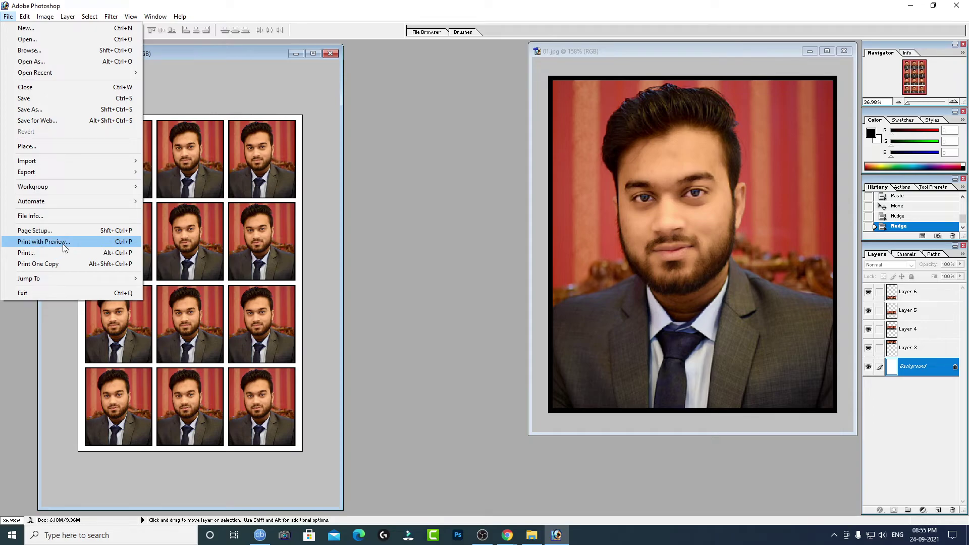
{"action": "left_click", "coordinate": [63, 244]}
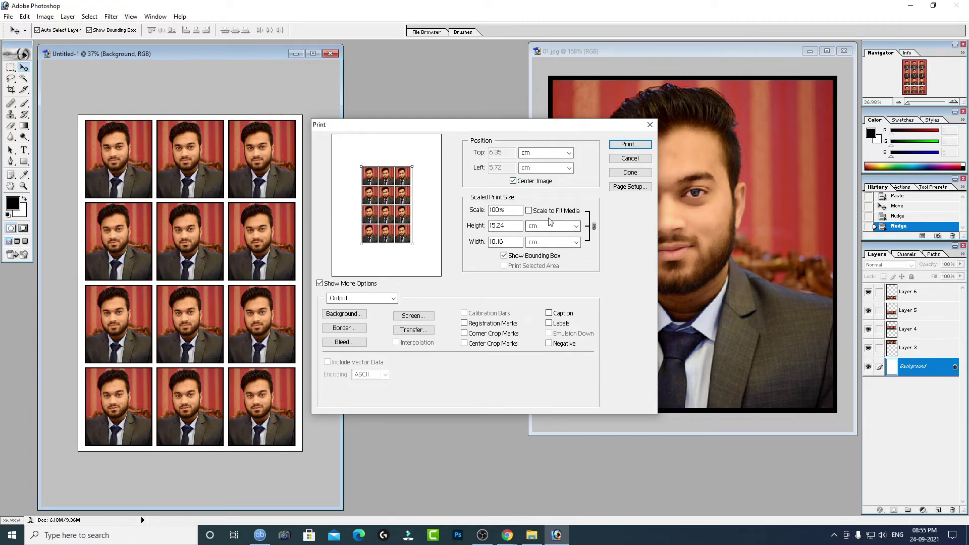
{"action": "double_click", "coordinate": [500, 226]}
{"action": "type", "text": "6"}
{"action": "key", "text": "Tab"}
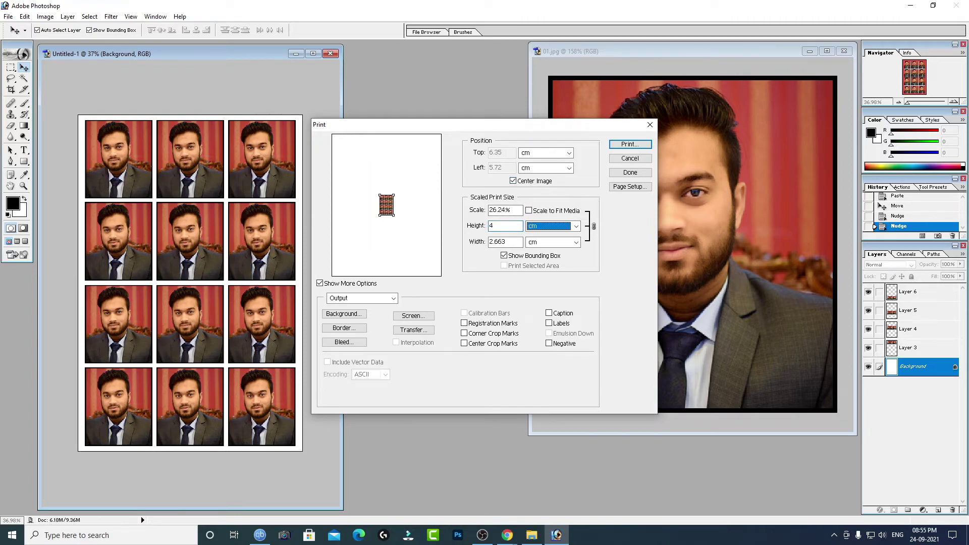
{"action": "key", "text": "Tab"}
{"action": "type", "text": "6"}
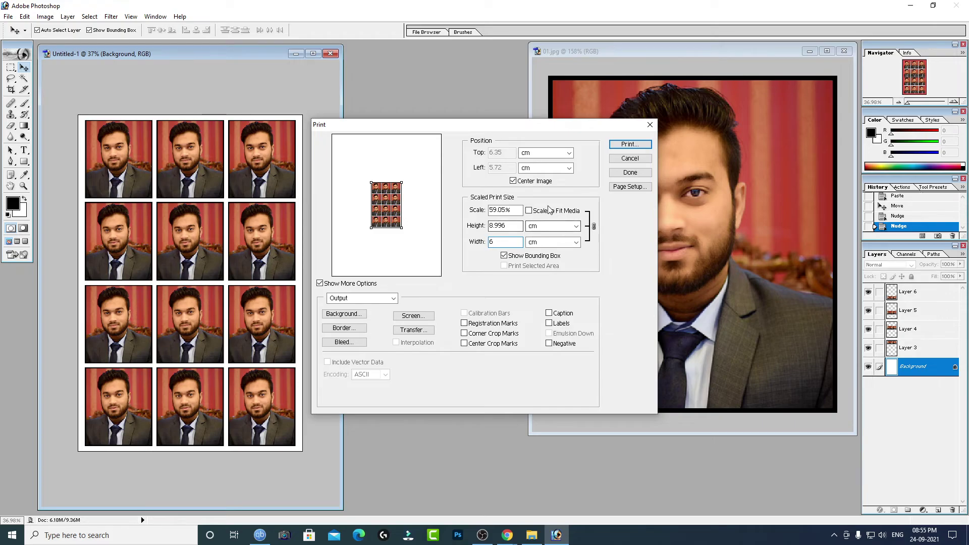
{"action": "left_click", "coordinate": [564, 228]}
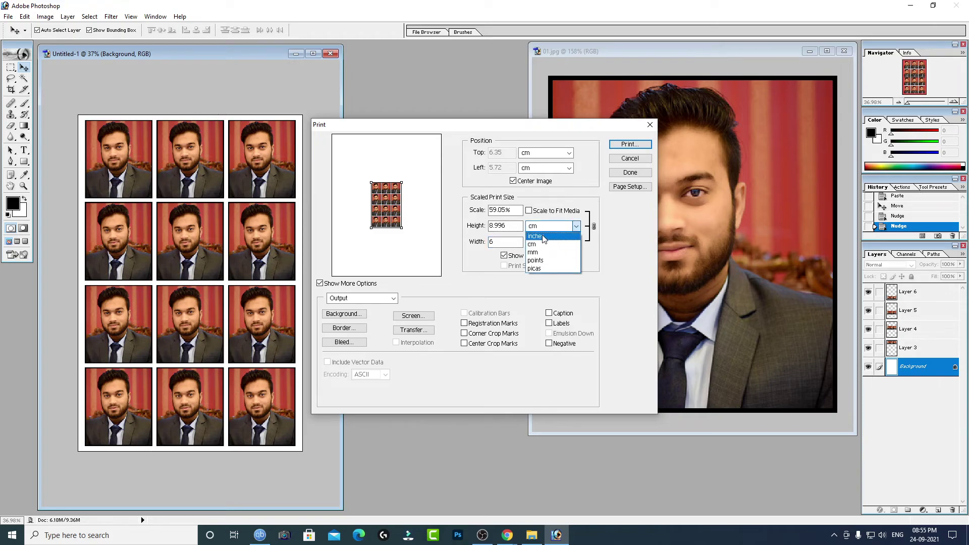
{"action": "left_click", "coordinate": [545, 237]}
{"action": "left_click", "coordinate": [536, 252]}
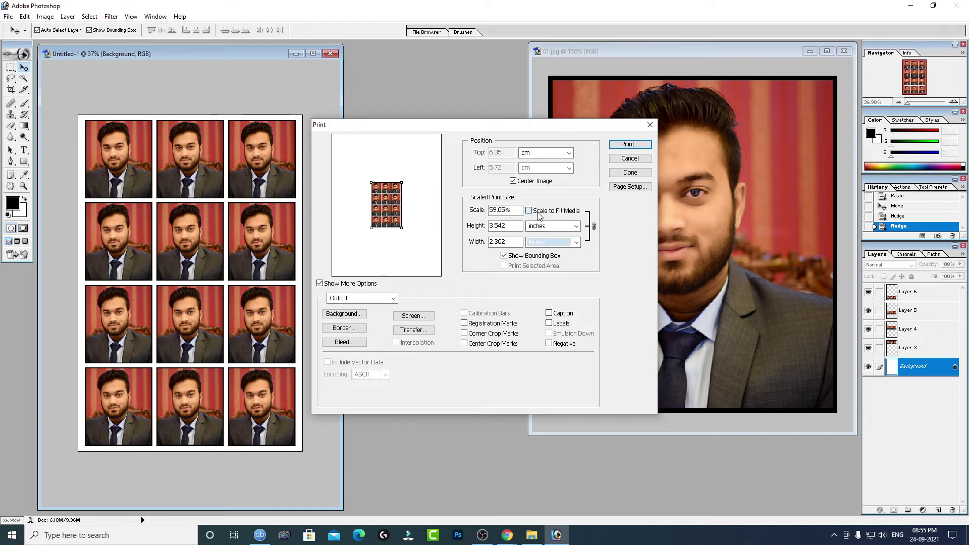
{"action": "left_click", "coordinate": [533, 211]}
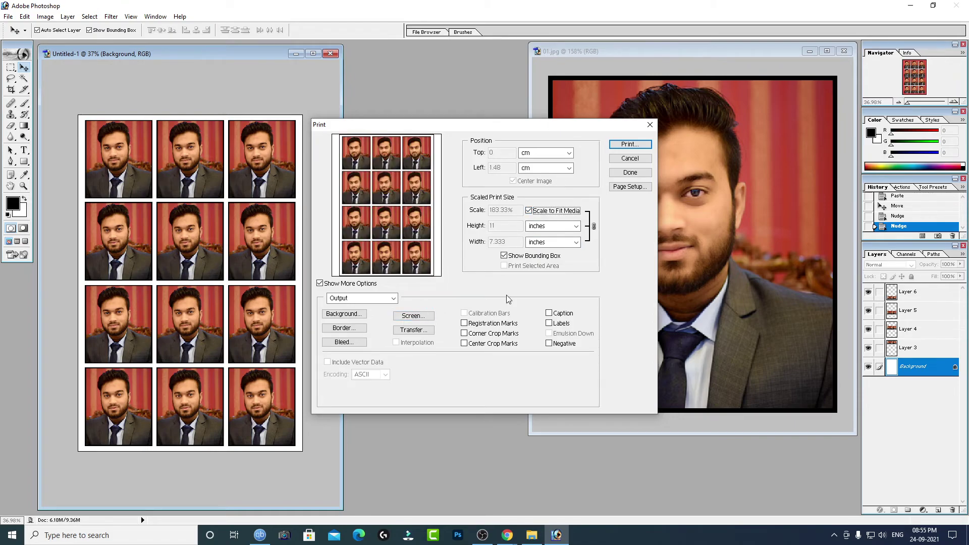
{"action": "left_click", "coordinate": [631, 159]}
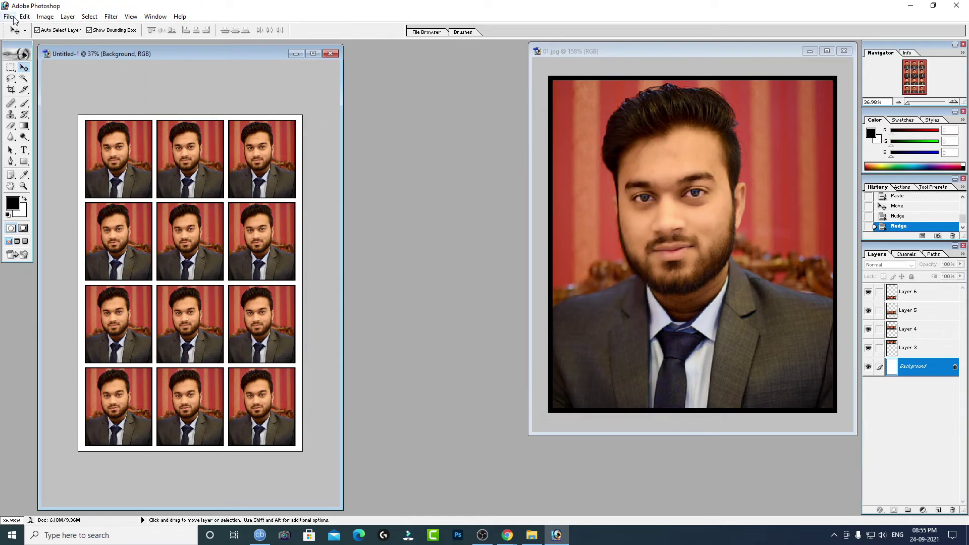
Move the Untitled-1 photo sheet window aside and fit it on screen.
{"action": "left_click", "coordinate": [8, 17]}
{"action": "left_click", "coordinate": [303, 63]}
{"action": "left_click_drag", "start_coordinate": [201, 56], "coordinate": [221, 53]}
{"action": "right_click", "coordinate": [201, 210]}
{"action": "left_click", "coordinate": [222, 215]}
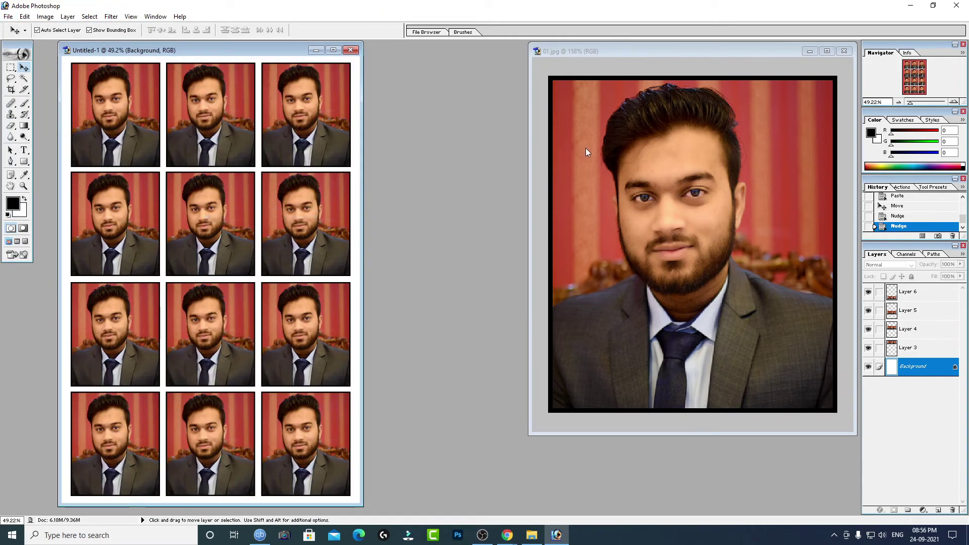
Place the 01.jpg photo window beside the sheet, fitted on screen with no selection.
{"action": "left_click", "coordinate": [627, 157]}
{"action": "right_click", "coordinate": [625, 152]}
{"action": "left_click", "coordinate": [651, 158]}
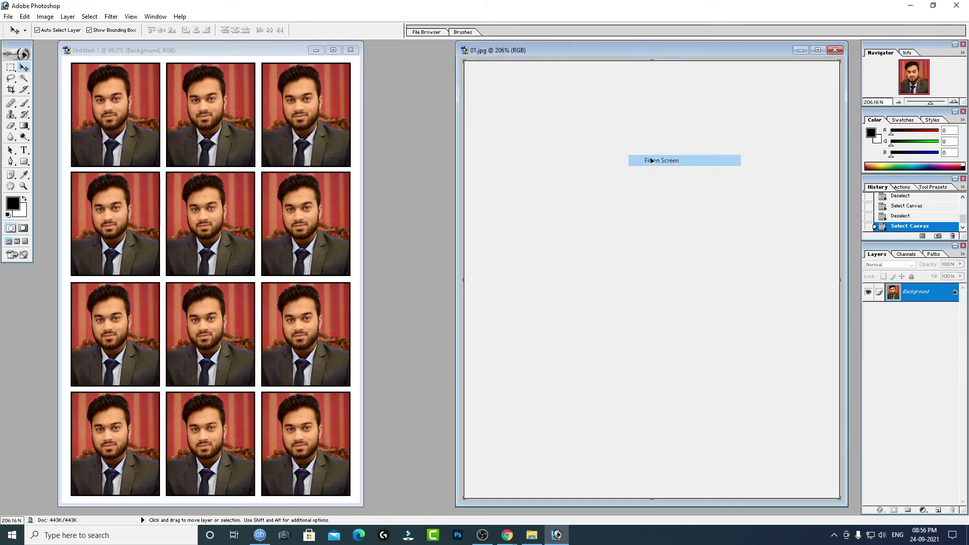
{"action": "key", "text": "ctrl+a"}
{"action": "key", "text": "ctrl+d"}
{"action": "left_click_drag", "start_coordinate": [656, 51], "coordinate": [584, 55]}
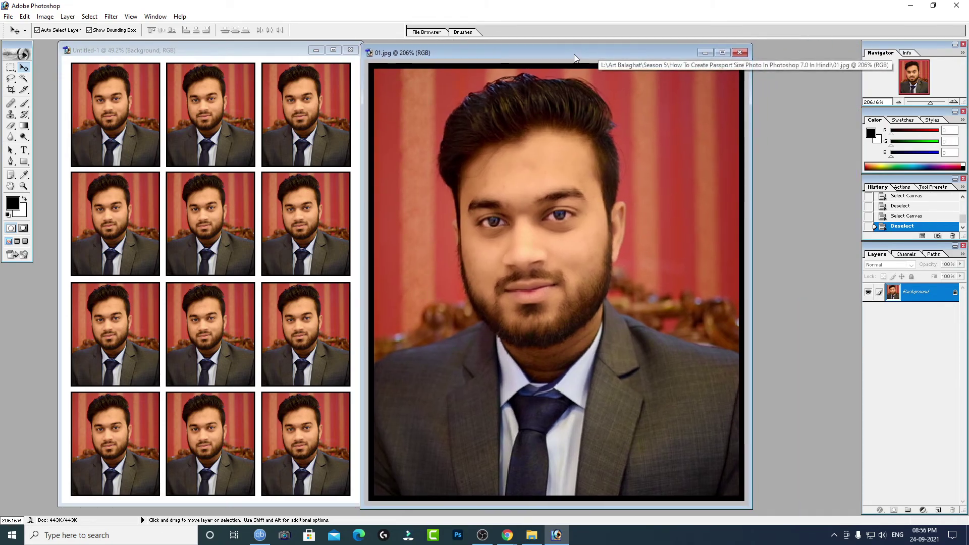
{"action": "right_click", "coordinate": [577, 180]}
{"action": "left_click", "coordinate": [598, 188]}
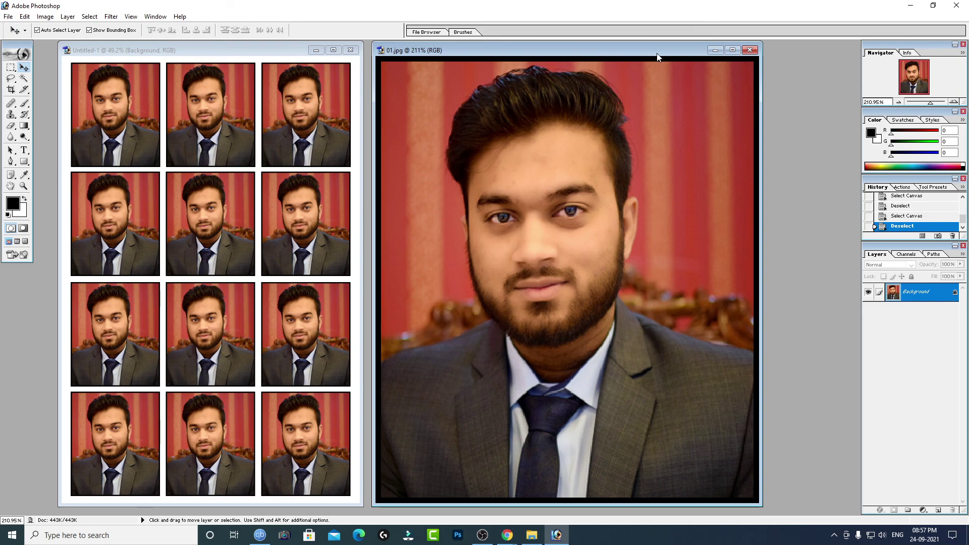
{"action": "left_click", "coordinate": [755, 544]}
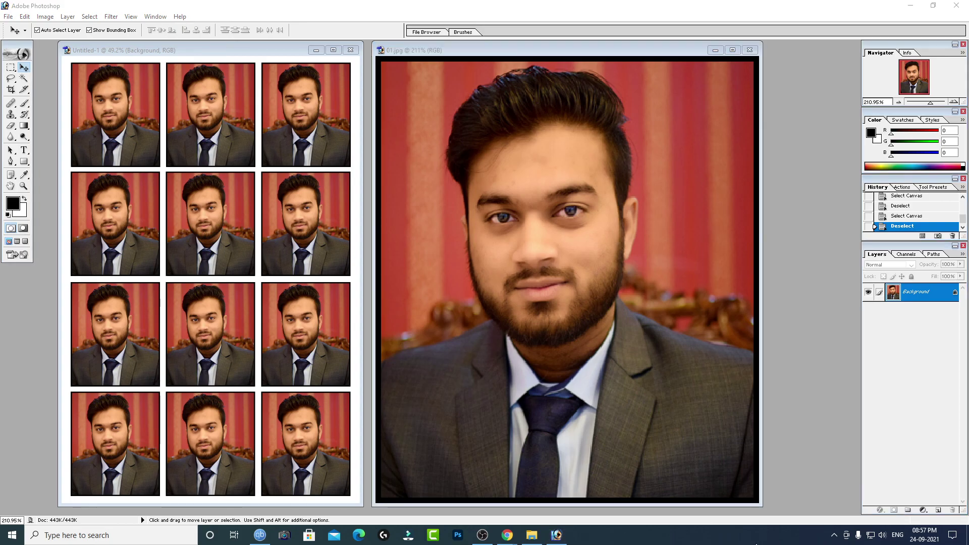